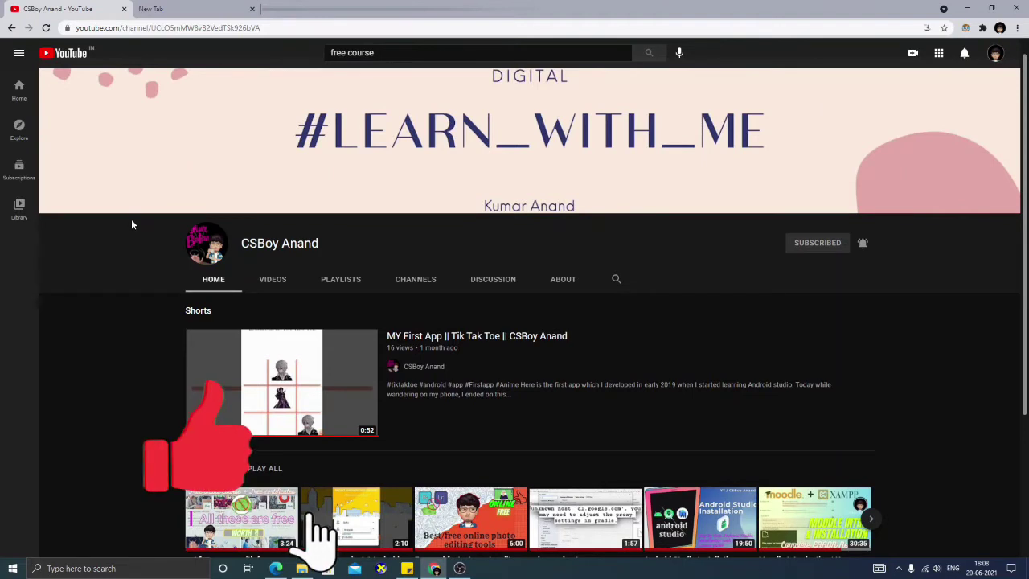
- Search Google for 'google partner training' from the empty new Chrome tab
{"action": "left_click", "coordinate": [195, 5]}
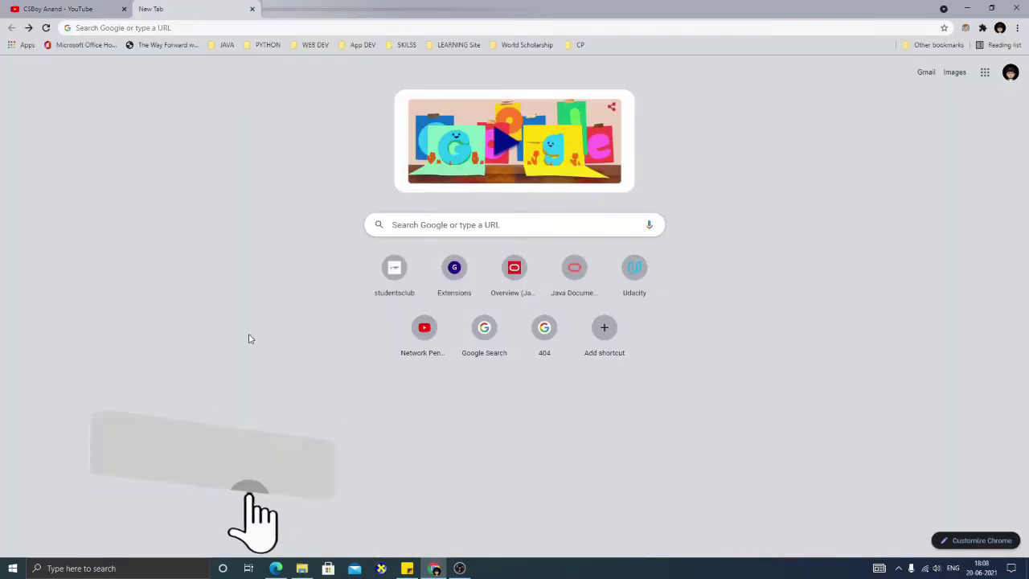
{"action": "left_click", "coordinate": [562, 227]}
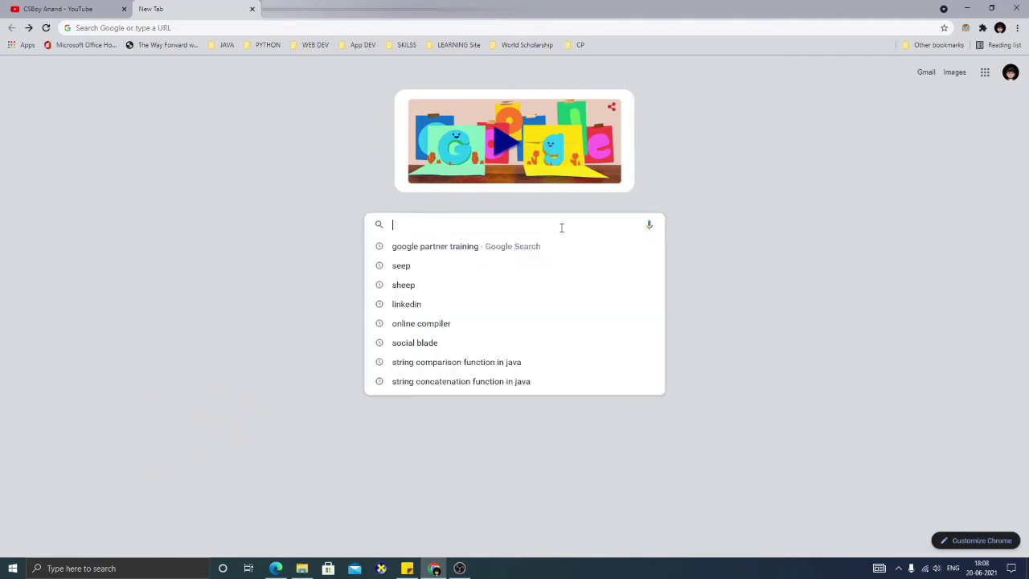
{"action": "type", "text": "google"}
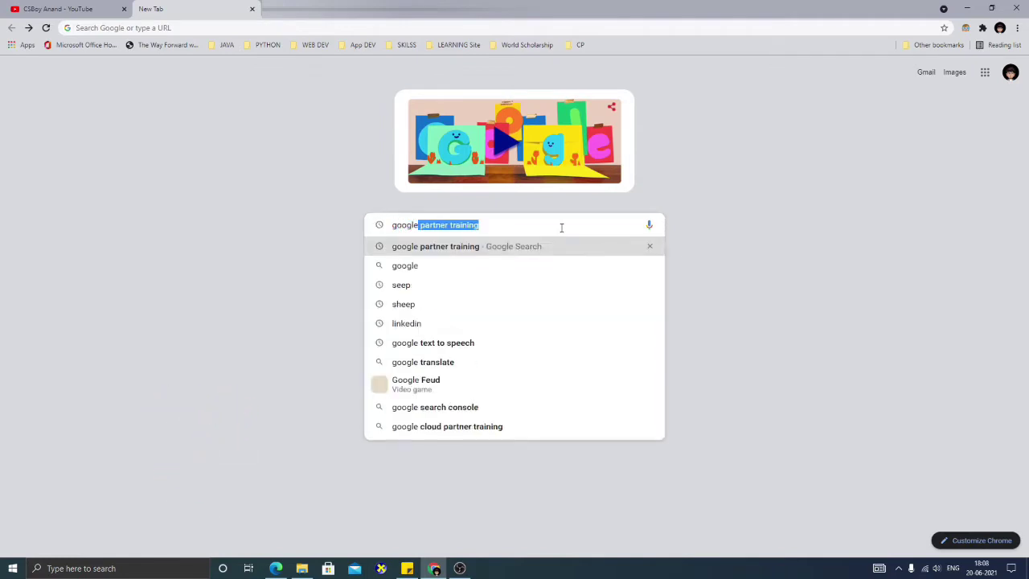
{"action": "type", "text": " pa"}
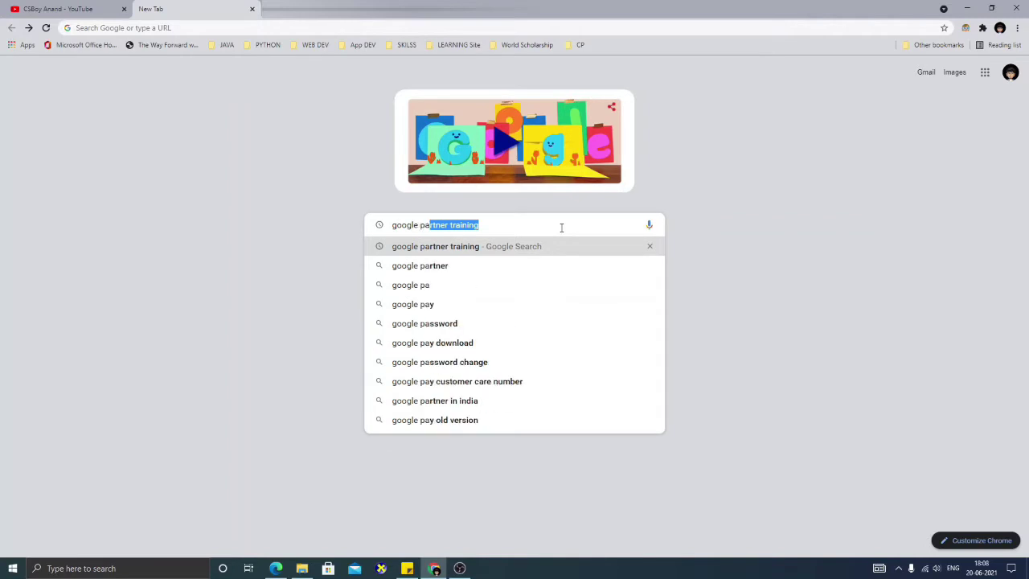
{"action": "key", "text": "Return"}
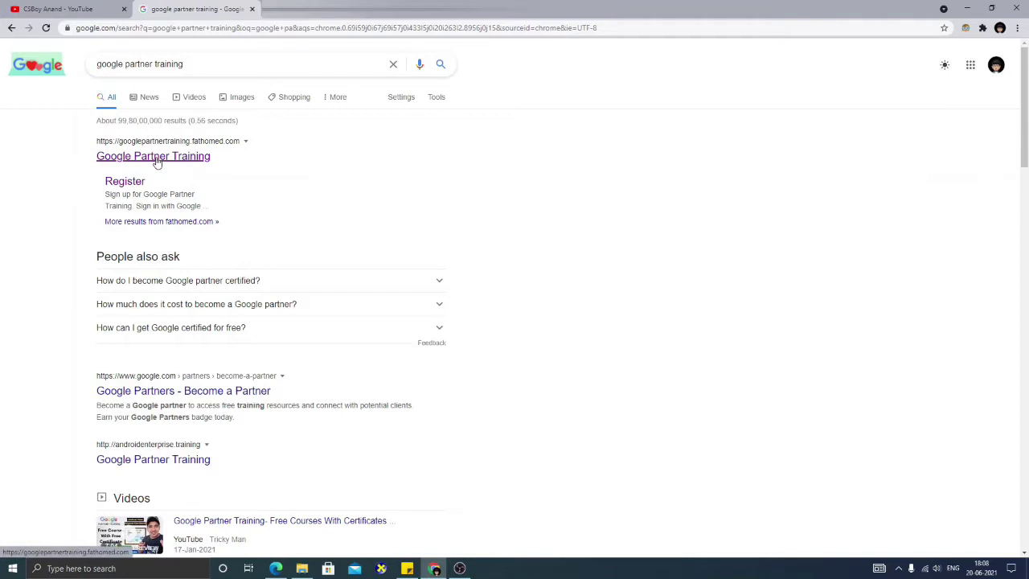
- Open the Google Partner Training result from fathomed.com
{"action": "left_click", "coordinate": [199, 163]}
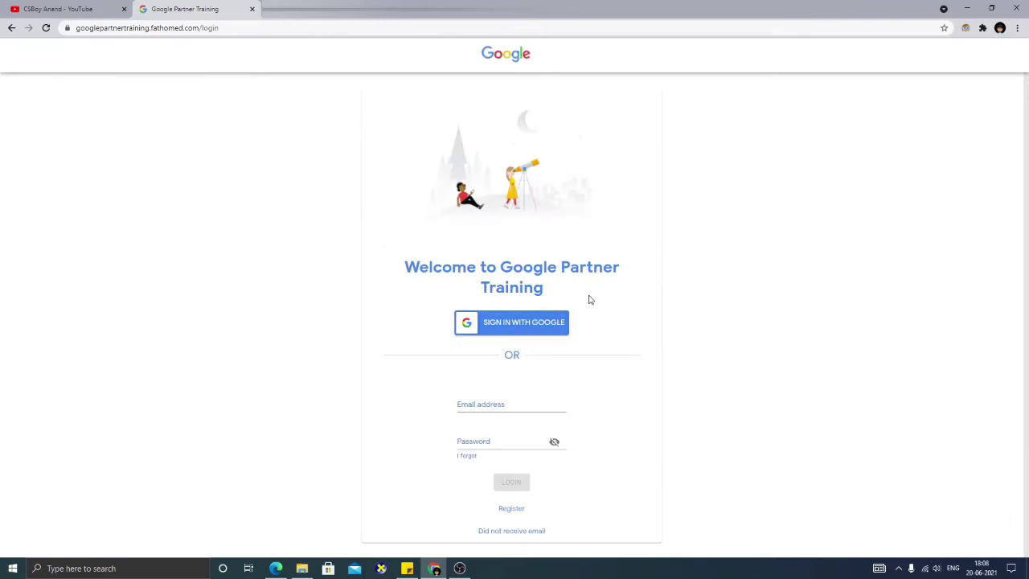
- Submit the sign-up form with a personal Gmail address and select the corporate-email error
{"action": "left_click", "coordinate": [511, 509]}
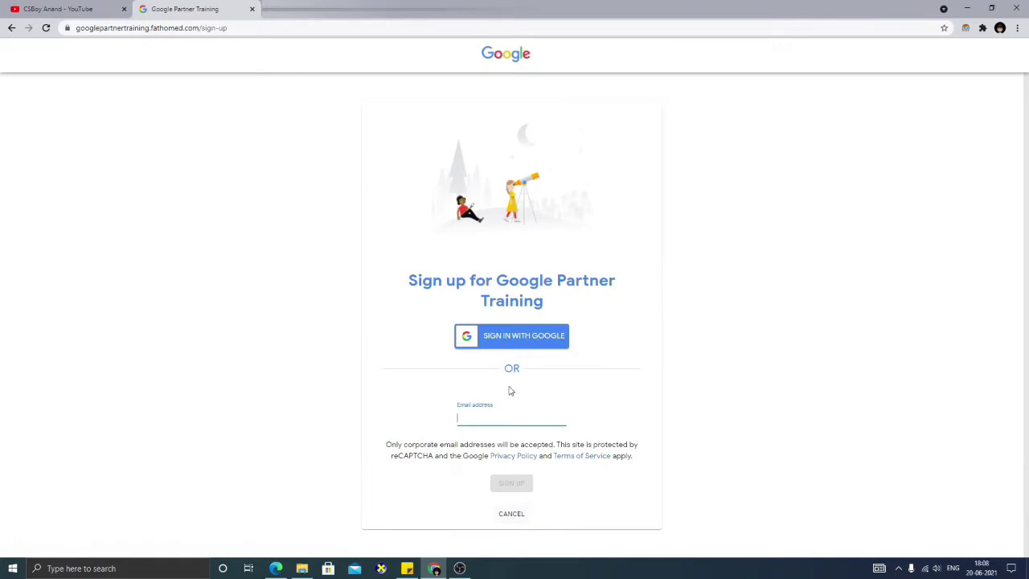
{"action": "left_click", "coordinate": [559, 419]}
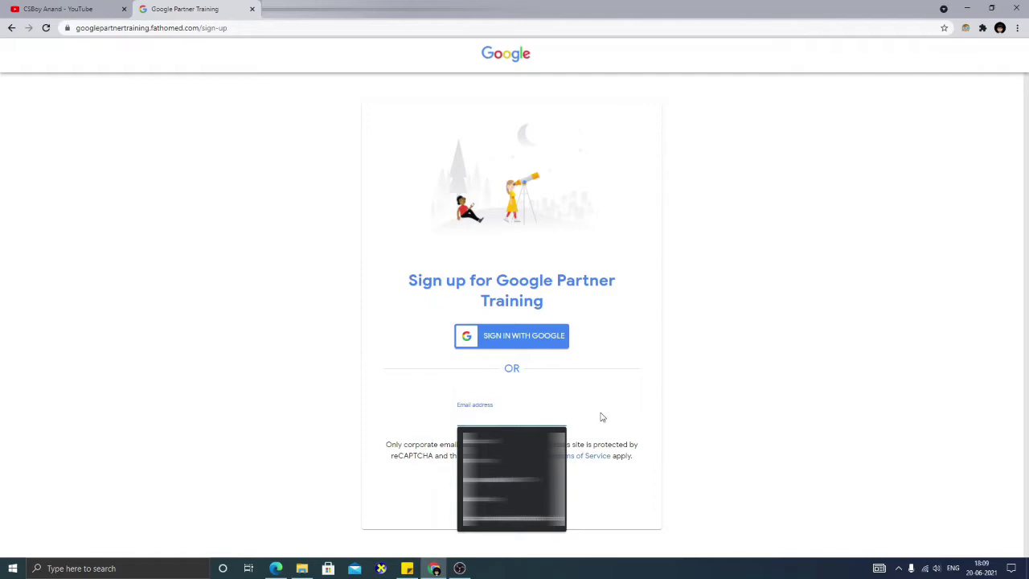
{"action": "left_click", "coordinate": [551, 416]}
{"action": "type", "text": "ak"}
{"action": "key", "text": "BackSpace"}
{"action": "key", "text": "BackSpace"}
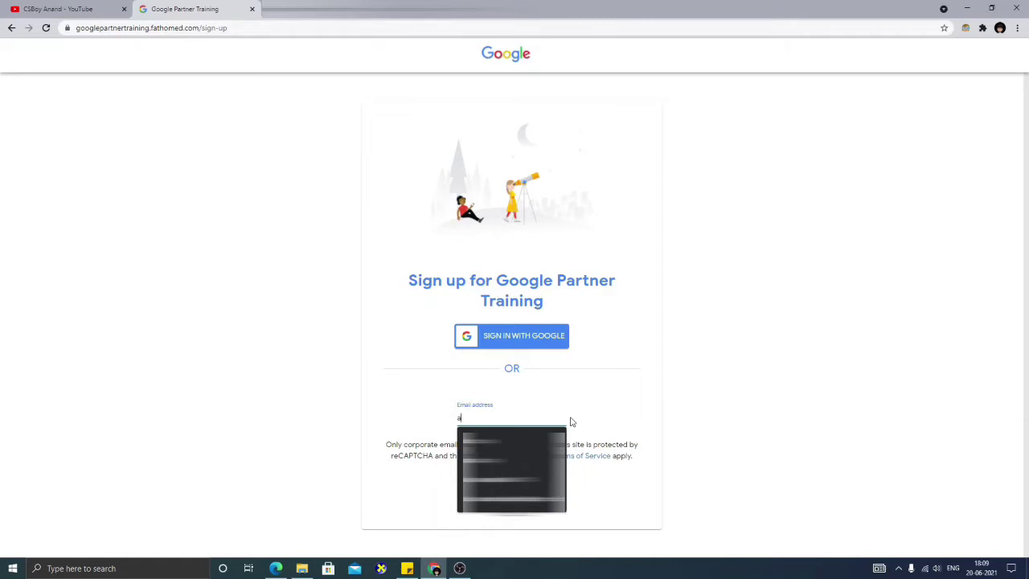
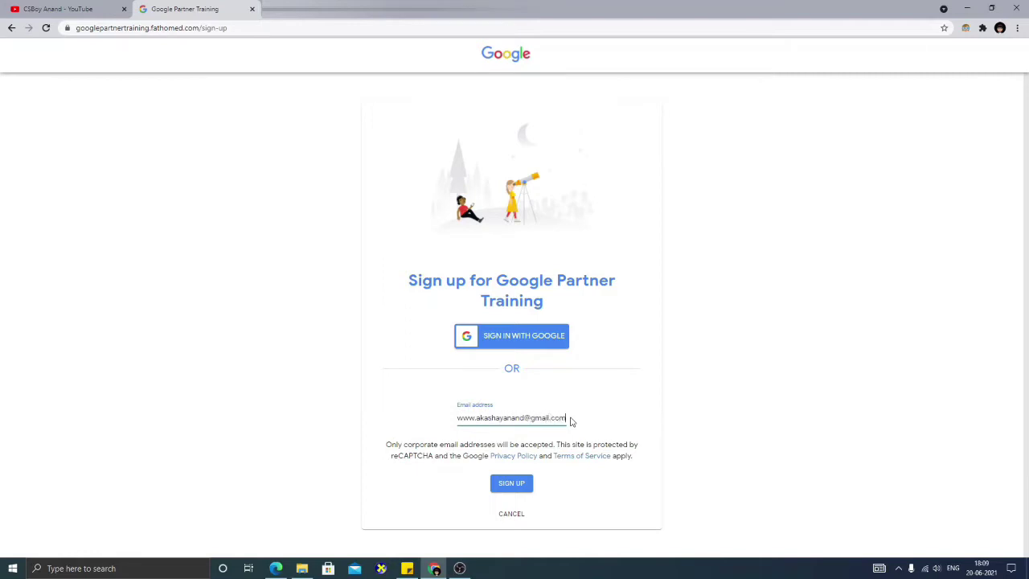
{"action": "left_click", "coordinate": [508, 479]}
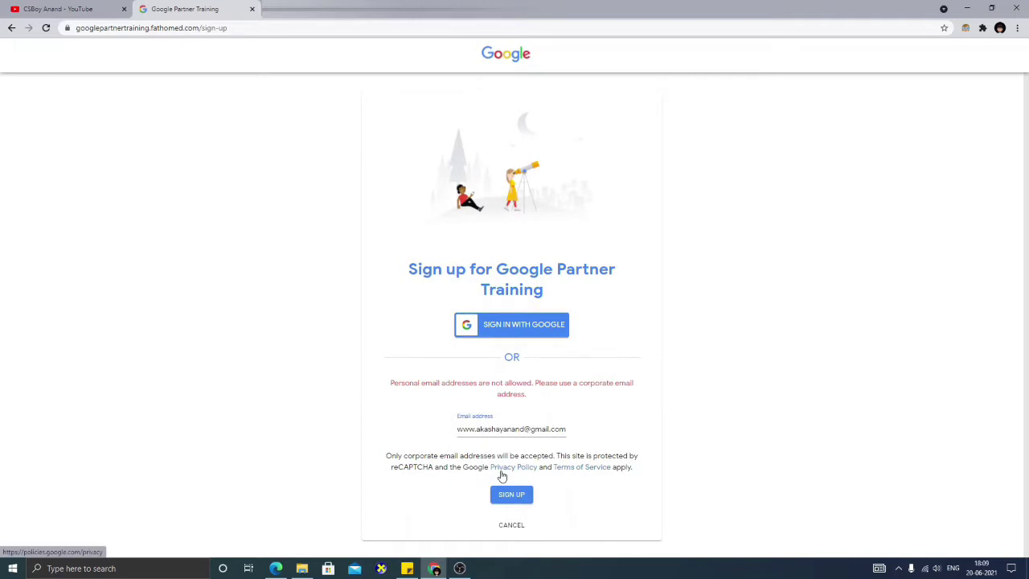
{"action": "left_click_drag", "start_coordinate": [391, 384], "coordinate": [553, 406]}
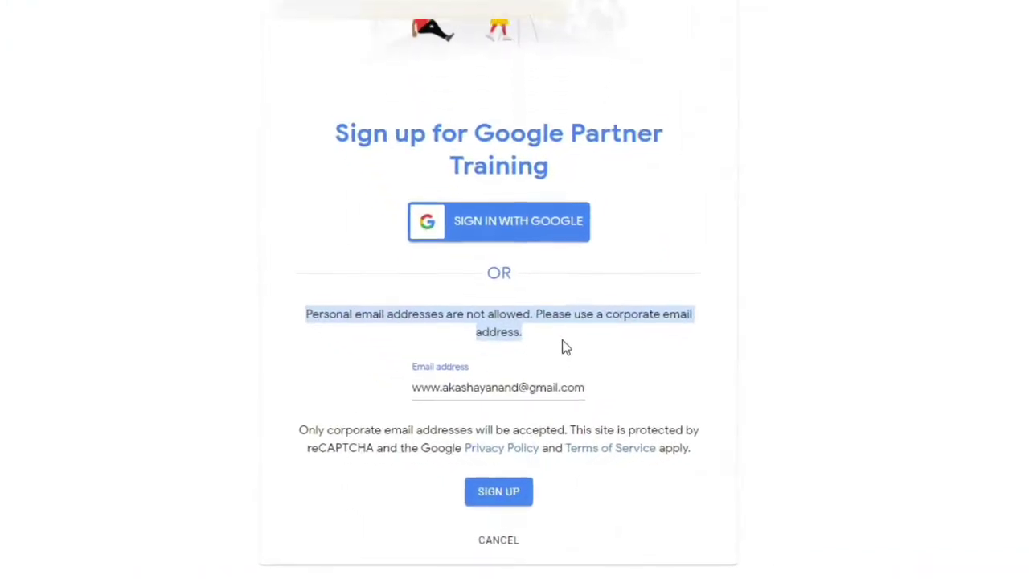
- Replace the email with the corporate address and resubmit sign-up, selecting the new password error
{"action": "left_click", "coordinate": [555, 381]}
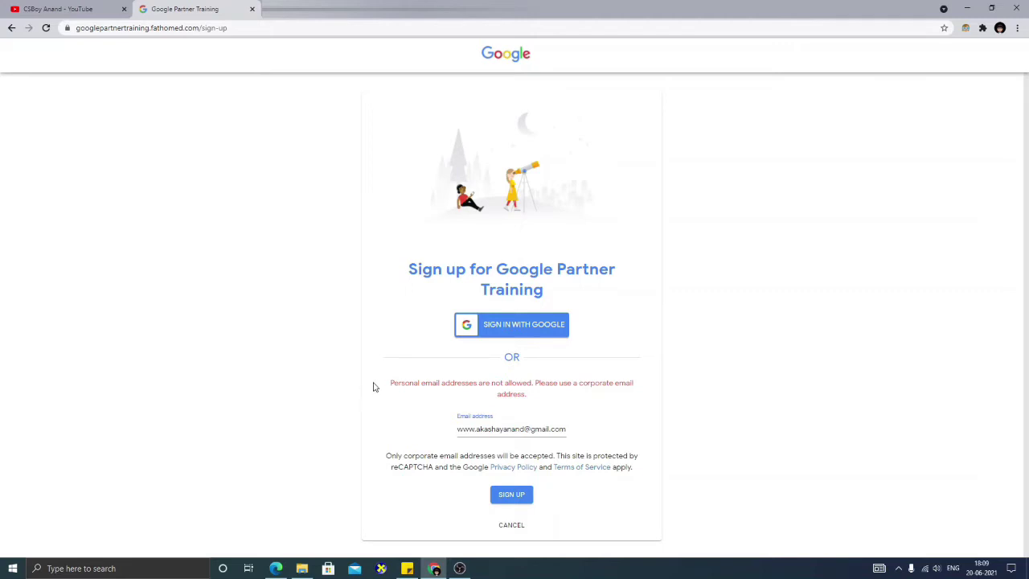
{"action": "left_click", "coordinate": [566, 429]}
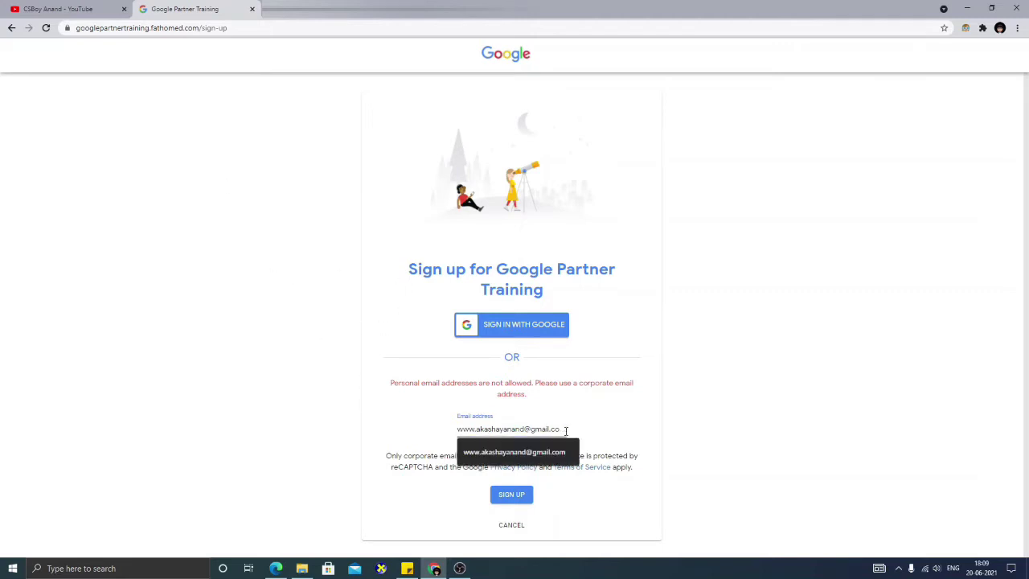
{"action": "key", "text": "BackSpace"}
{"action": "key", "text": "BackSpace"}
{"action": "key", "text": "BackSpace"}
{"action": "key", "text": "BackSpace"}
{"action": "key", "text": "BackSpace"}
{"action": "key", "text": "BackSpace"}
{"action": "key", "text": "BackSpace"}
{"action": "key", "text": "BackSpace"}
{"action": "key", "text": "BackSpace"}
{"action": "key", "text": "BackSpace"}
{"action": "key", "text": "BackSpace"}
{"action": "key", "text": "BackSpace"}
{"action": "key", "text": "BackSpace"}
{"action": "key", "text": "BackSpace"}
{"action": "key", "text": "BackSpace"}
{"action": "key", "text": "BackSpace"}
{"action": "key", "text": "BackSpace"}
{"action": "key", "text": "BackSpace"}
{"action": "key", "text": "BackSpace"}
{"action": "key", "text": "BackSpace"}
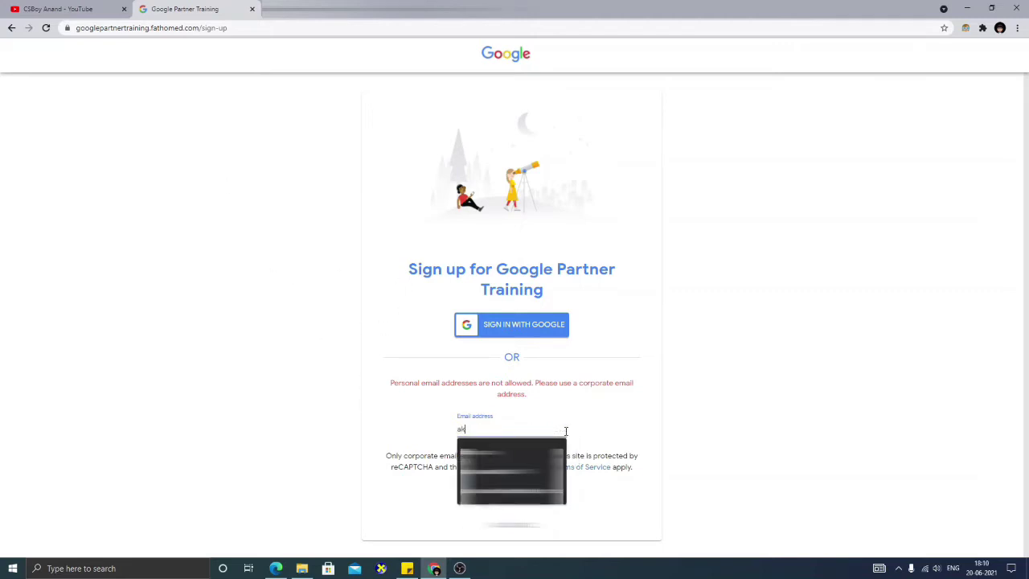
{"action": "key", "text": "Escape"}
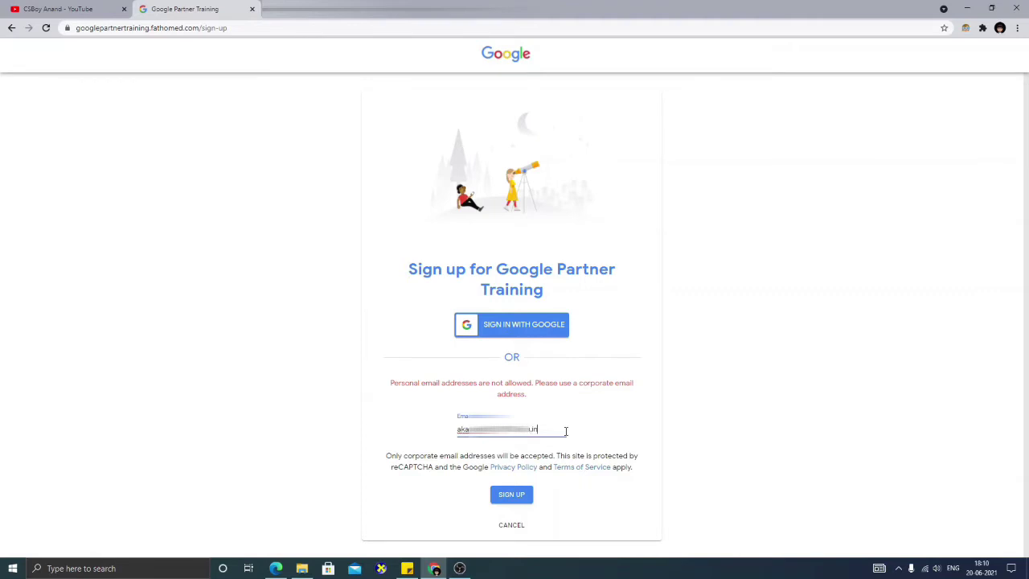
{"action": "left_click", "coordinate": [519, 493]}
{"action": "left_click", "coordinate": [520, 493]}
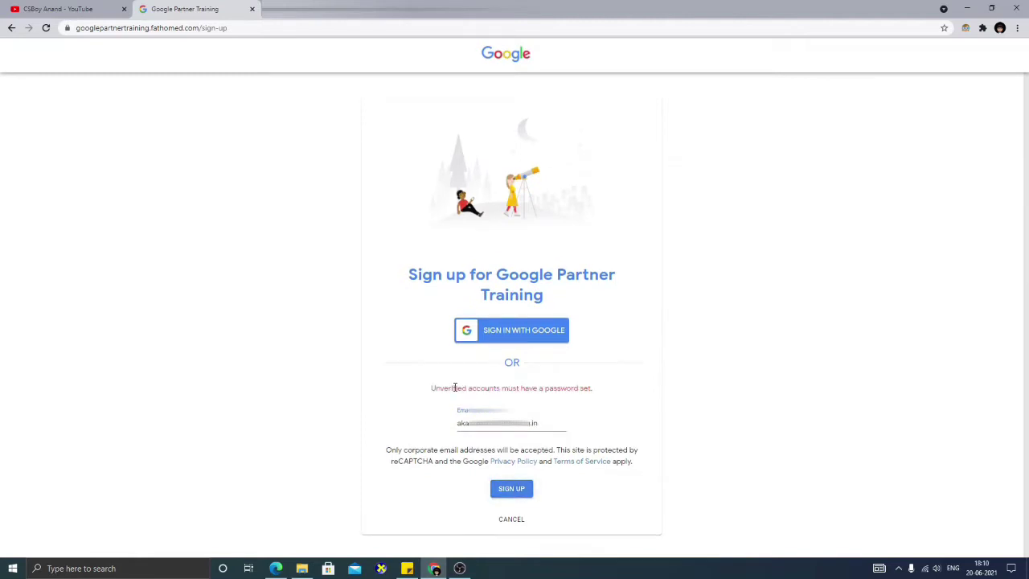
{"action": "left_click_drag", "start_coordinate": [455, 389], "coordinate": [553, 408]}
{"action": "left_click", "coordinate": [706, 419]}
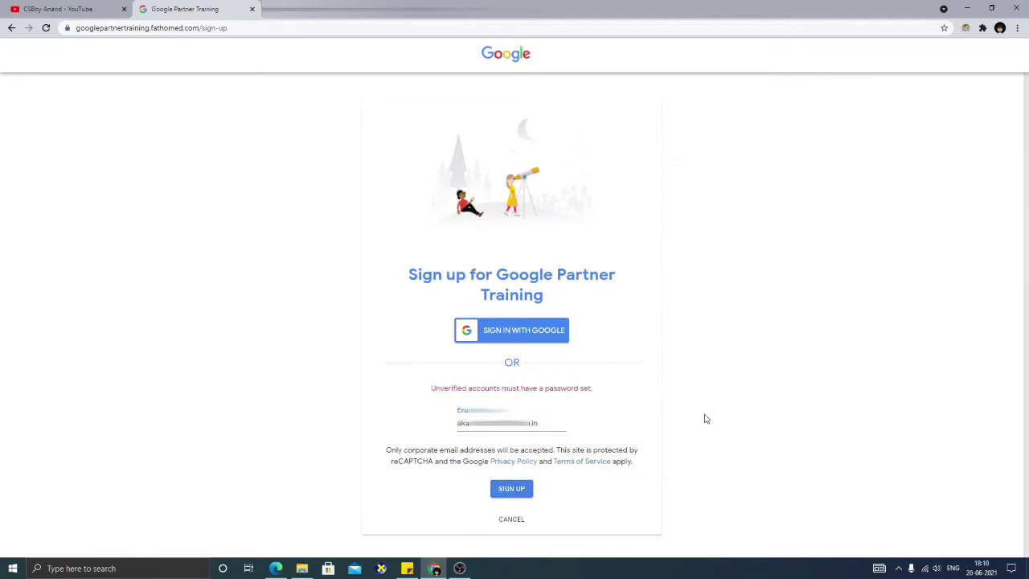
- Bring up the maximized Outlook verification email and follow its Verify Account link
{"action": "left_click", "coordinate": [278, 567]}
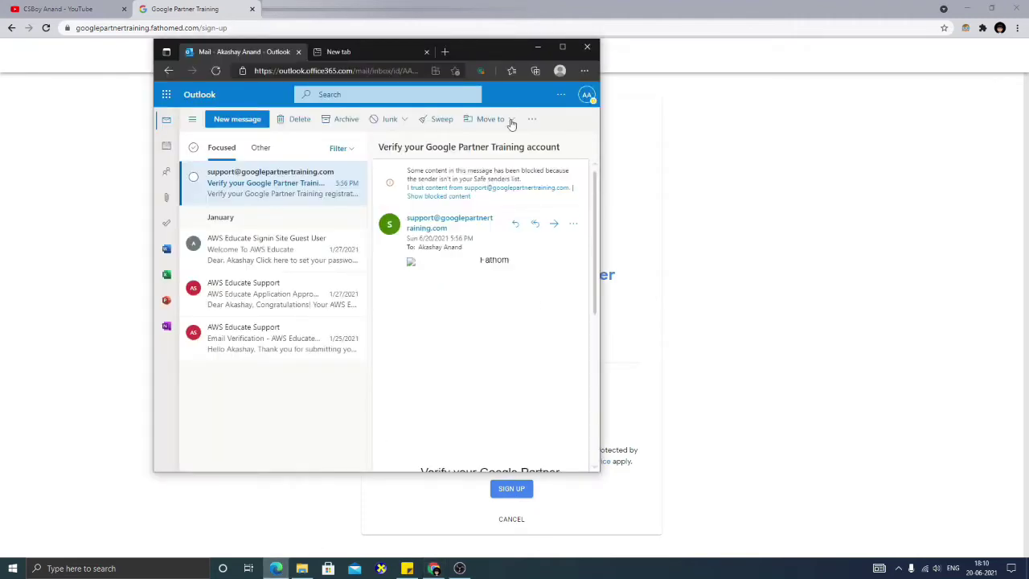
{"action": "double_click", "coordinate": [494, 44]}
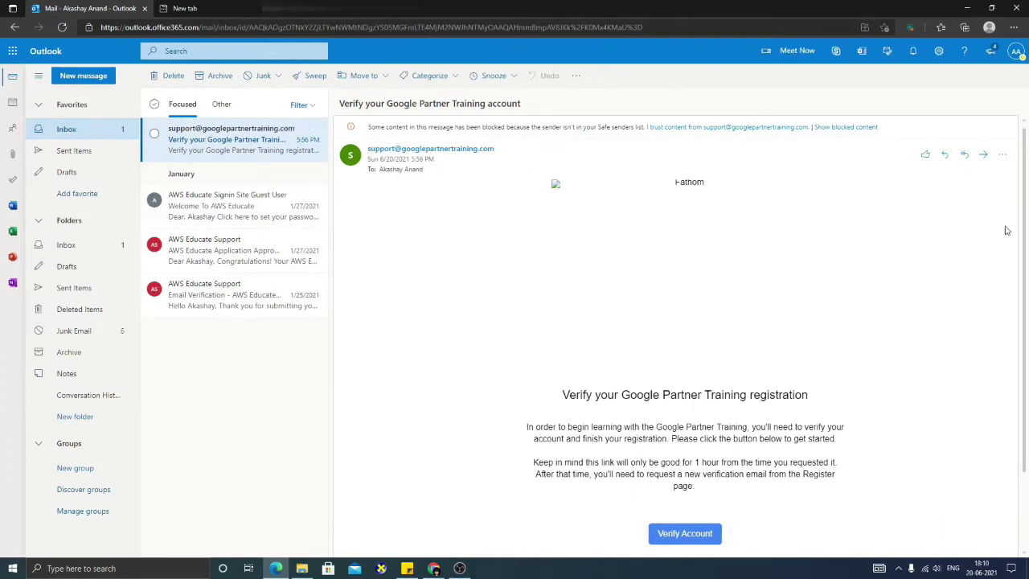
{"action": "scroll", "coordinate": [838, 385], "scroll_direction": "down", "scroll_amount": 2}
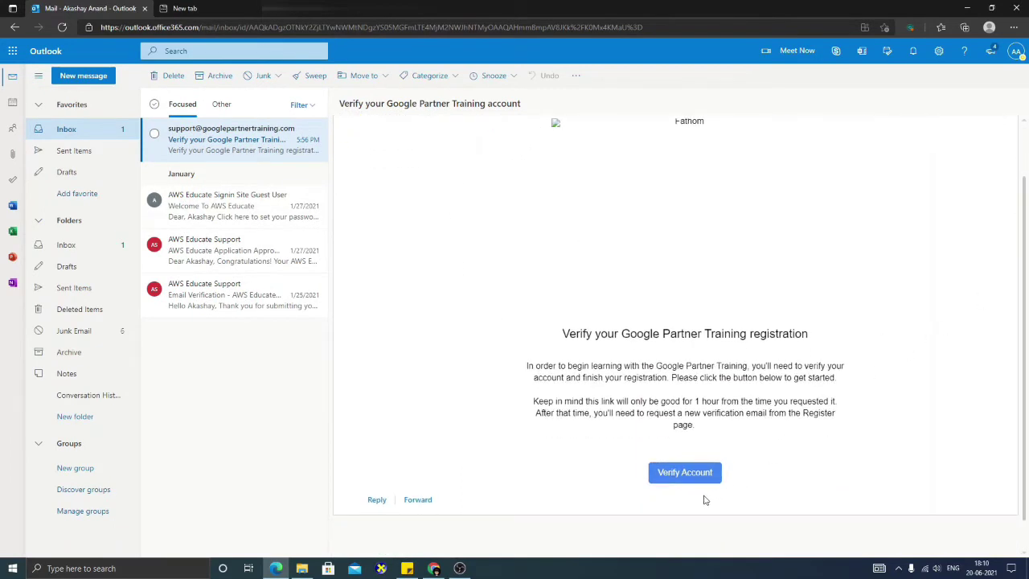
{"action": "left_click", "coordinate": [682, 472]}
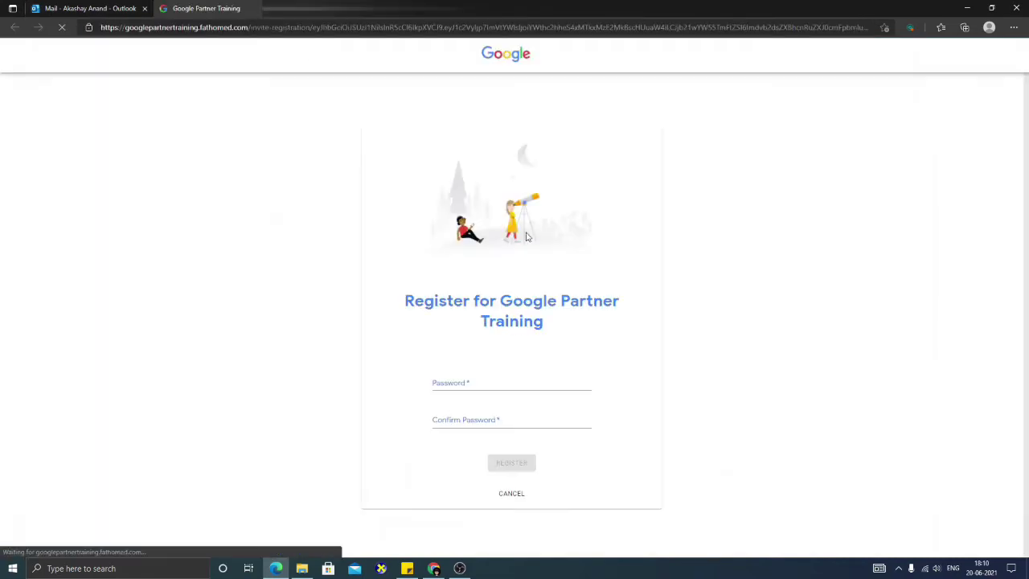
- Set and confirm the account password, register, save it in Edge, and return to Chrome
{"action": "left_click", "coordinate": [523, 384]}
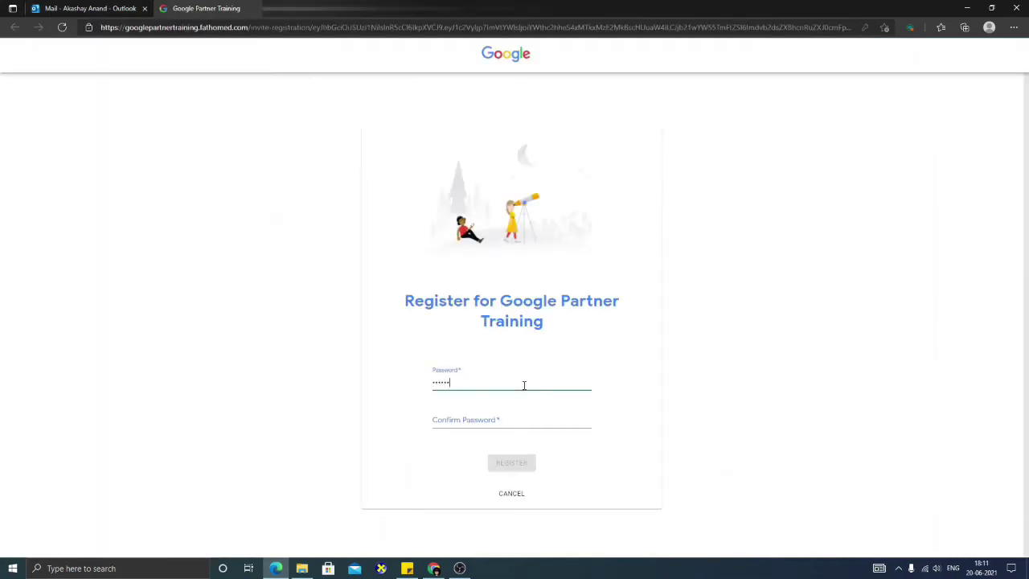
{"action": "left_click", "coordinate": [551, 420]}
{"action": "type", "text": "***"}
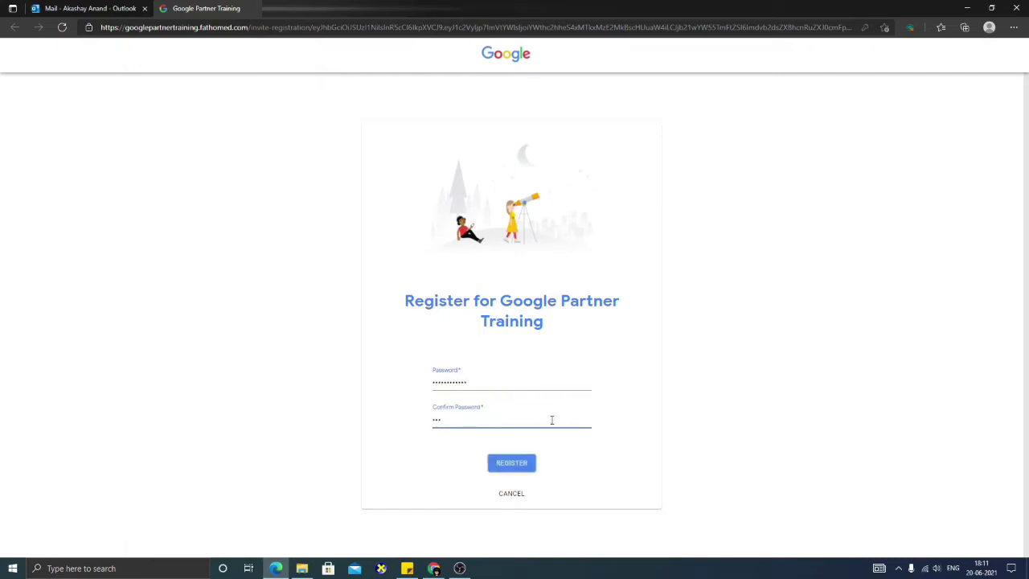
{"action": "left_click", "coordinate": [514, 467]}
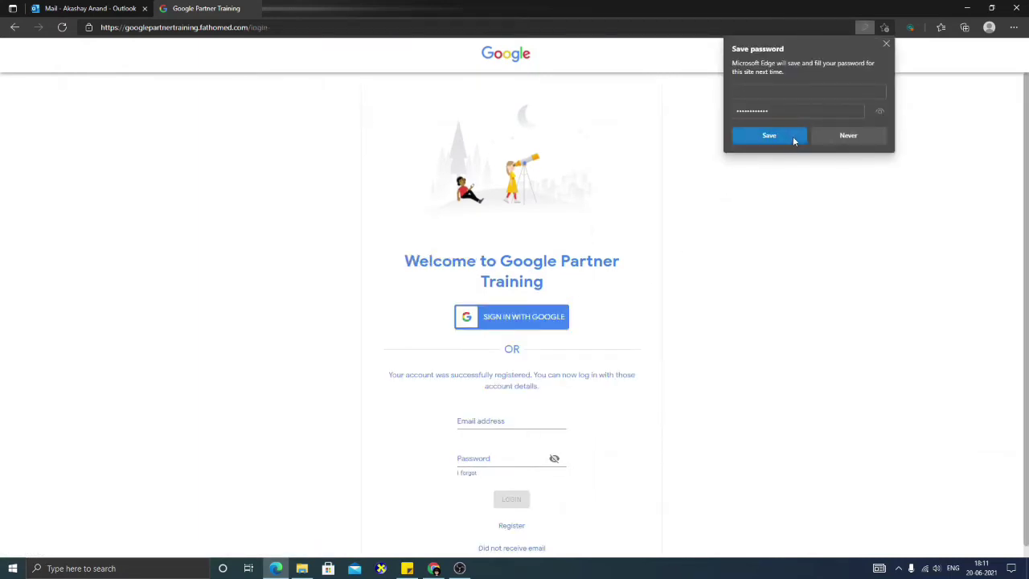
{"action": "left_click", "coordinate": [795, 137]}
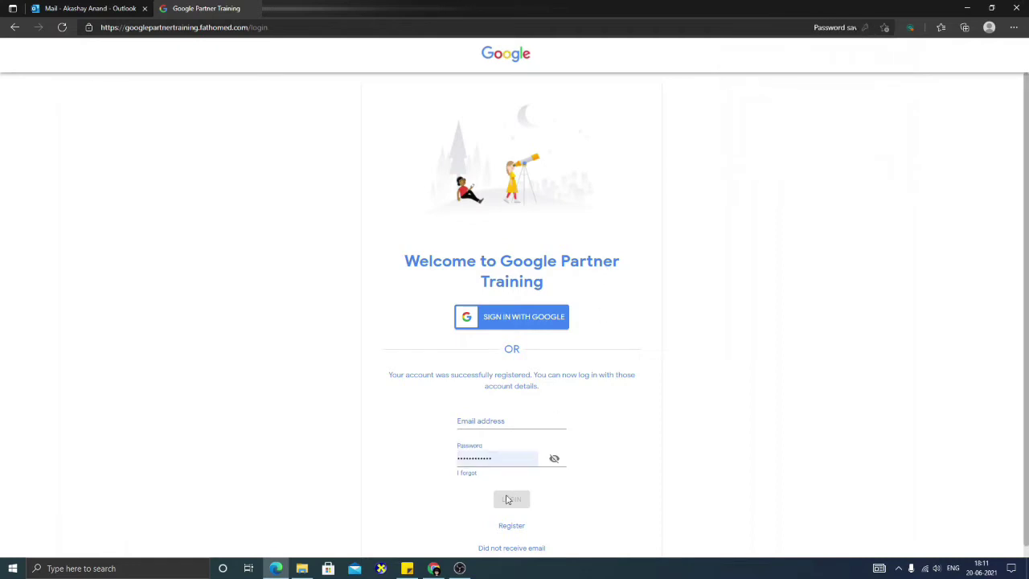
{"action": "left_click", "coordinate": [435, 568]}
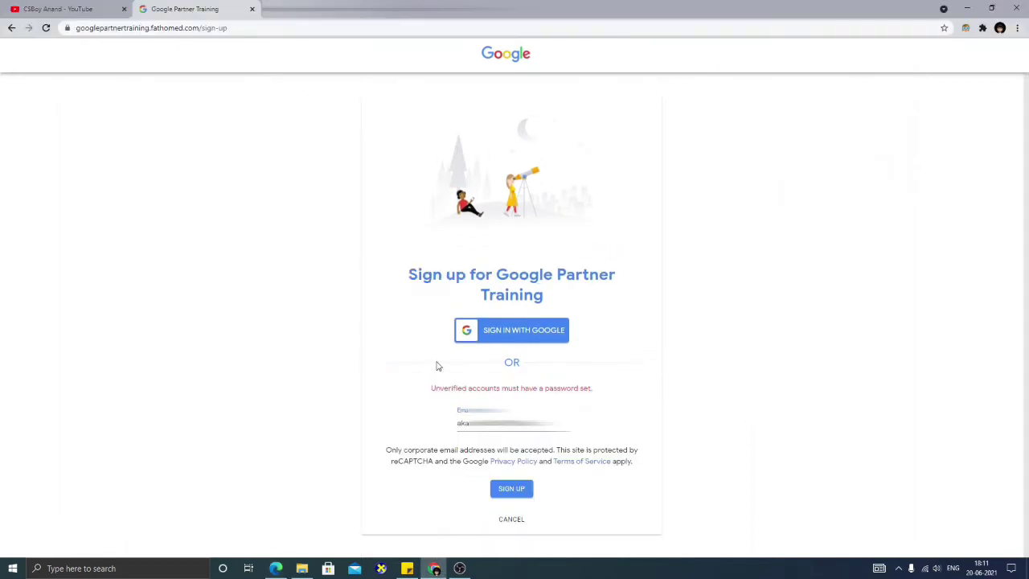
- Cancel to the login page and sign in with the registered email and password
{"action": "left_click", "coordinate": [515, 519]}
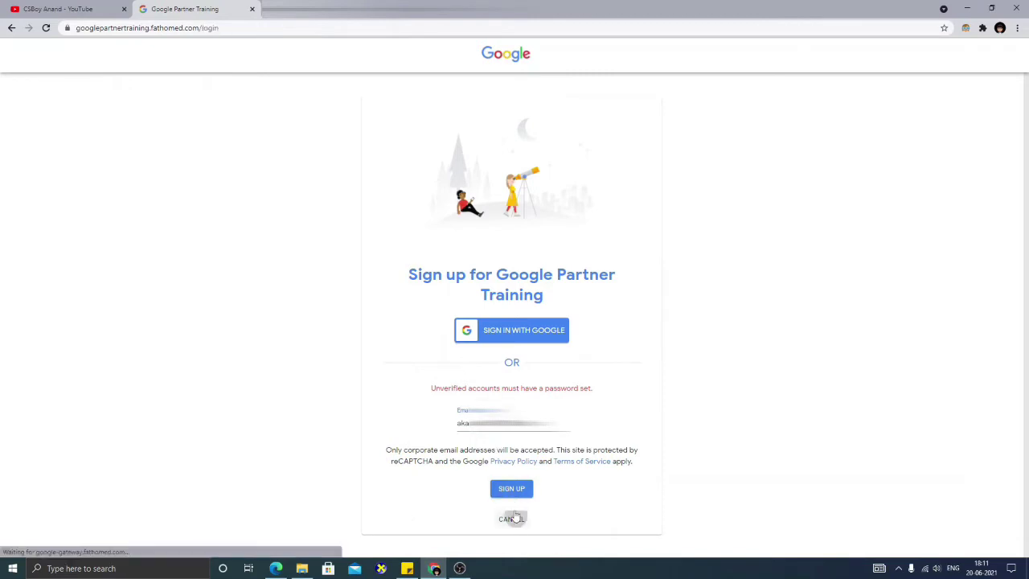
{"action": "left_click", "coordinate": [512, 405]}
{"action": "type", "text": "aka"}
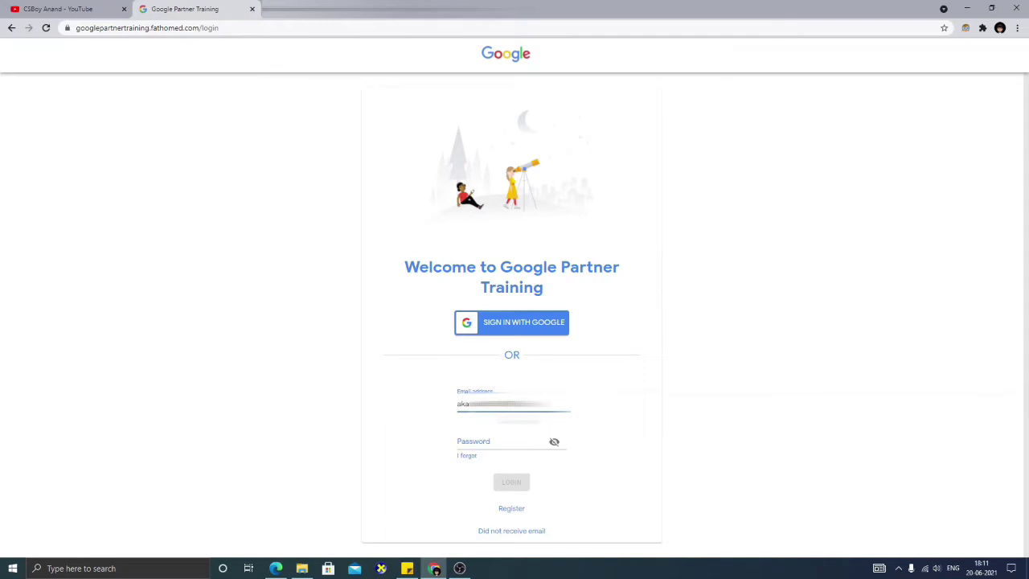
{"action": "left_click", "coordinate": [510, 442]}
{"action": "type", "text": "••"}
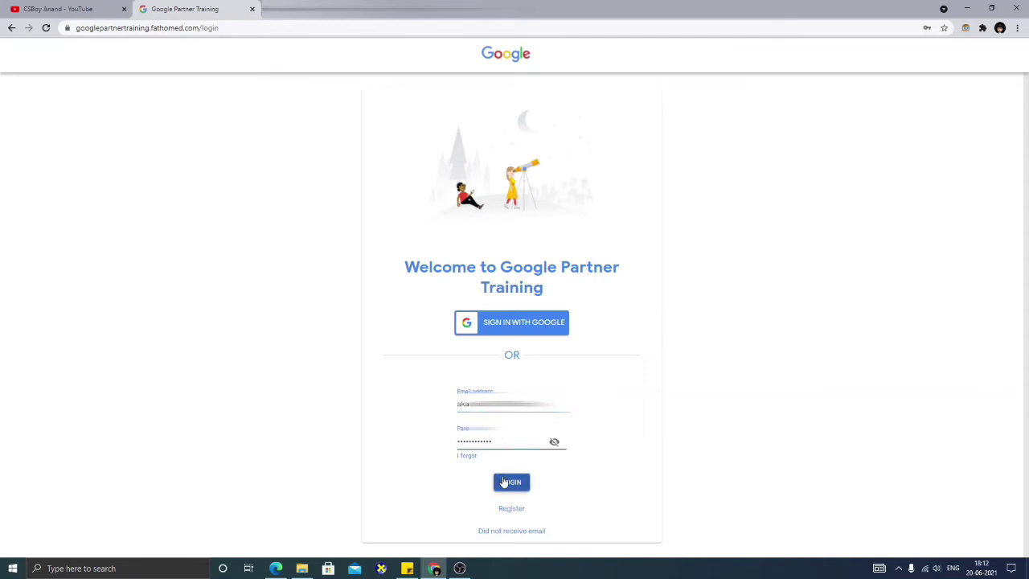
{"action": "left_click", "coordinate": [509, 484]}
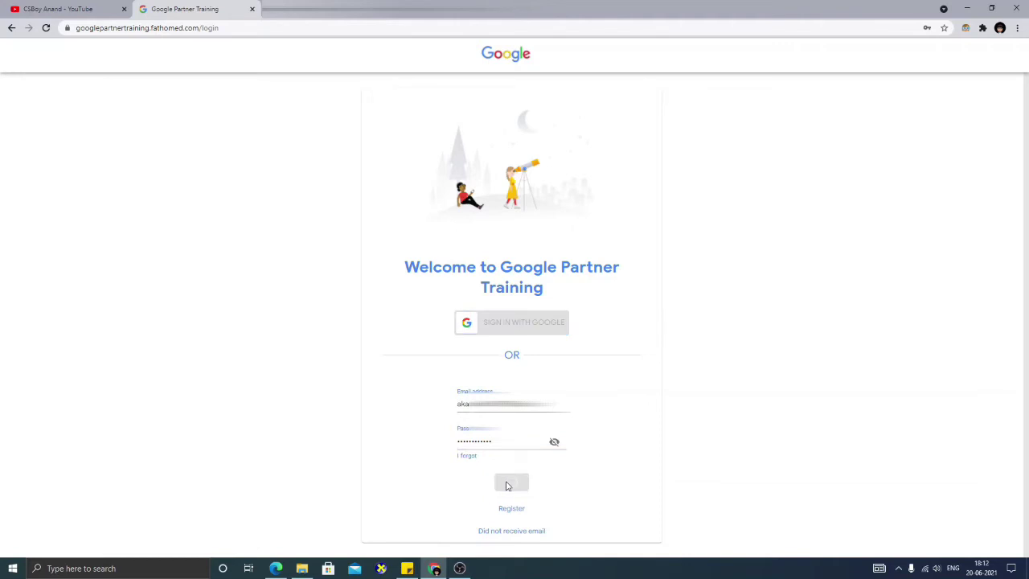
- Enter the full name and choose role Developer, language English (US) and country India
{"action": "left_click", "coordinate": [822, 234]}
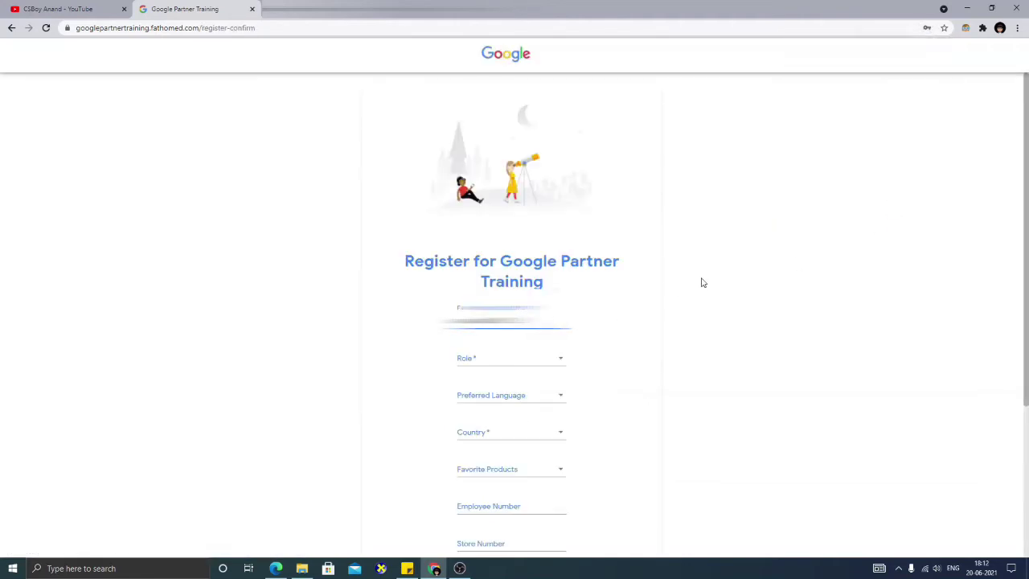
{"action": "left_click_drag", "start_coordinate": [1027, 282], "coordinate": [1027, 308]}
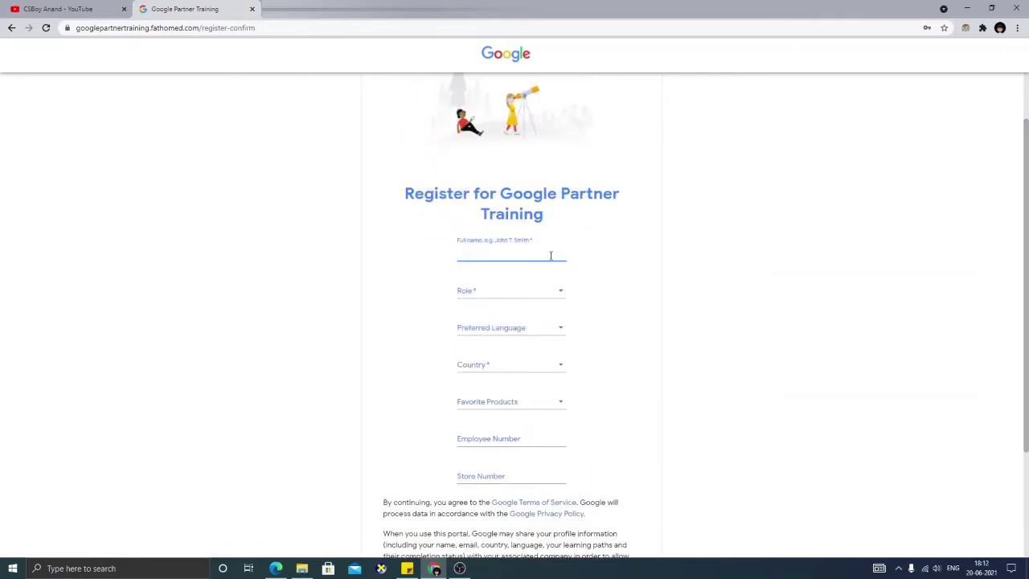
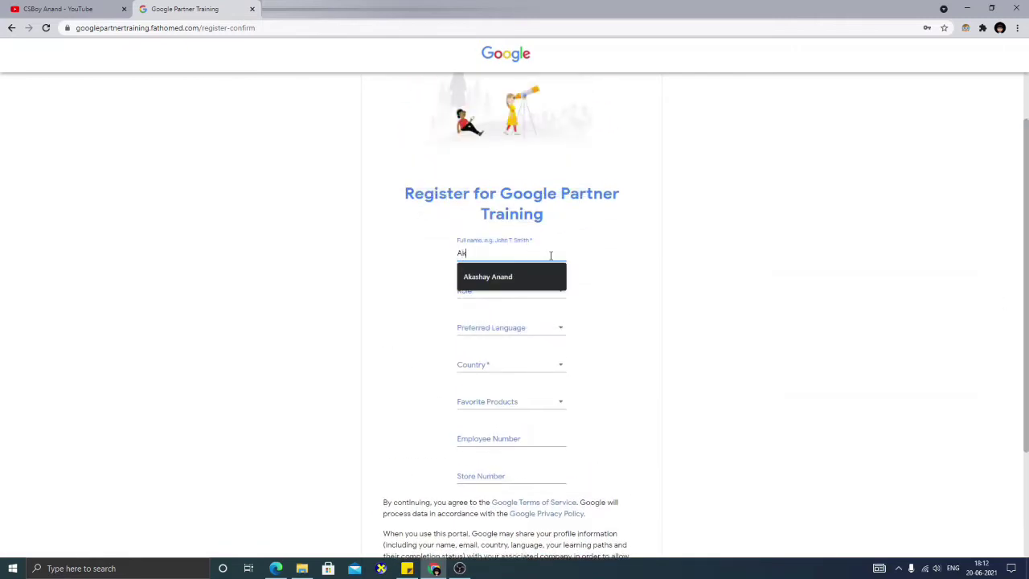
{"action": "left_click", "coordinate": [534, 276]}
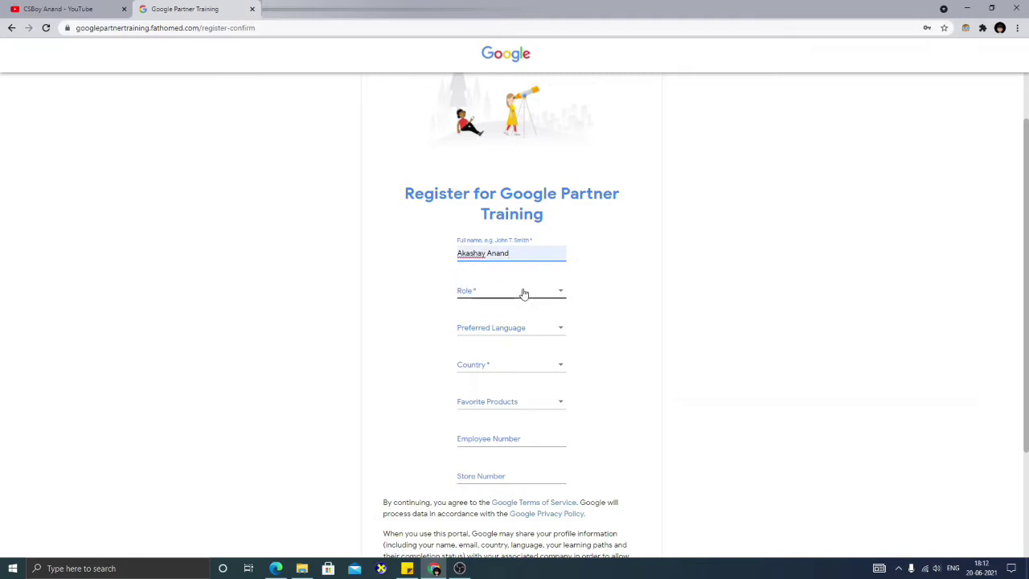
{"action": "left_click", "coordinate": [531, 295]}
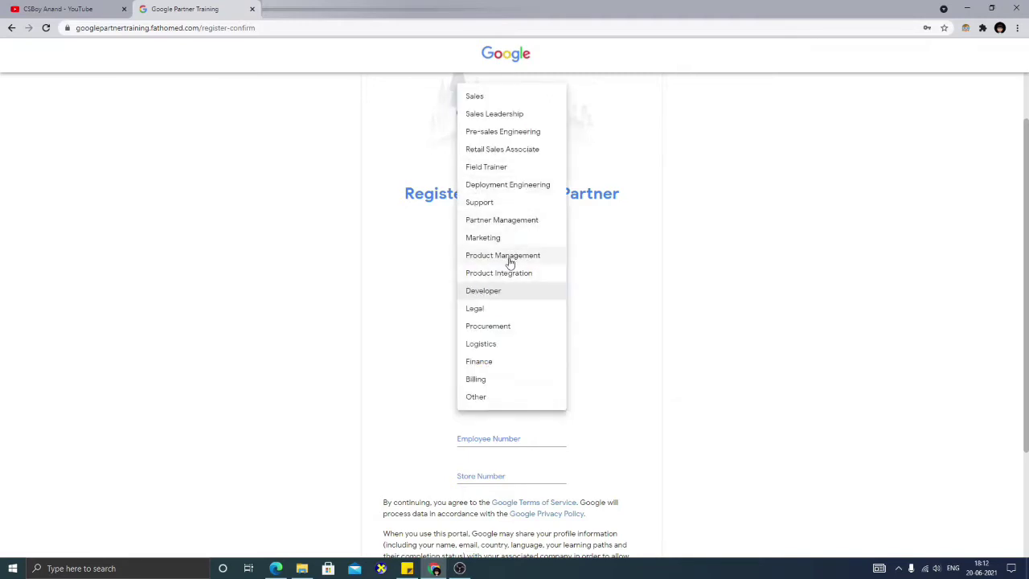
{"action": "left_click", "coordinate": [502, 298]}
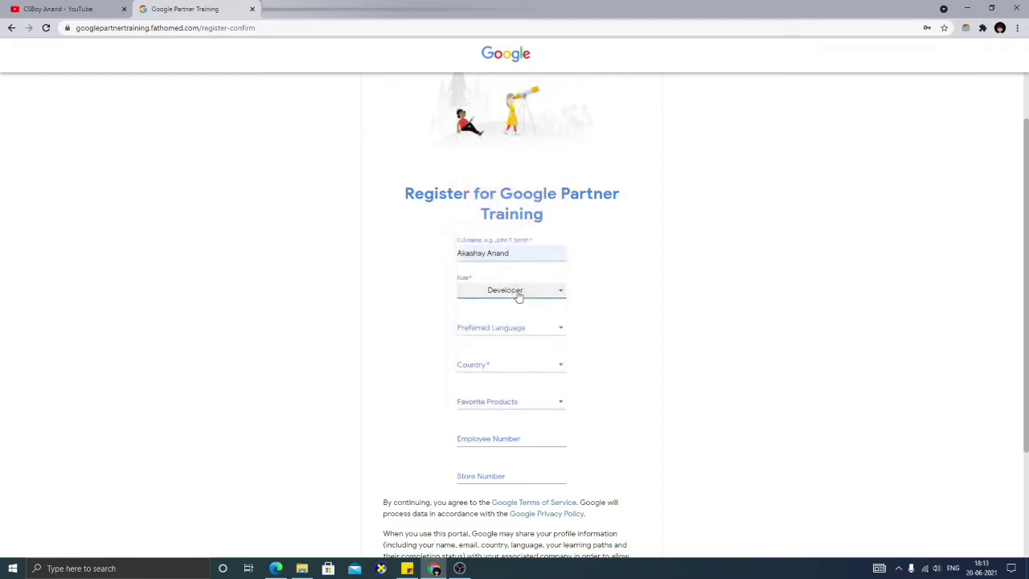
{"action": "left_click", "coordinate": [560, 336]}
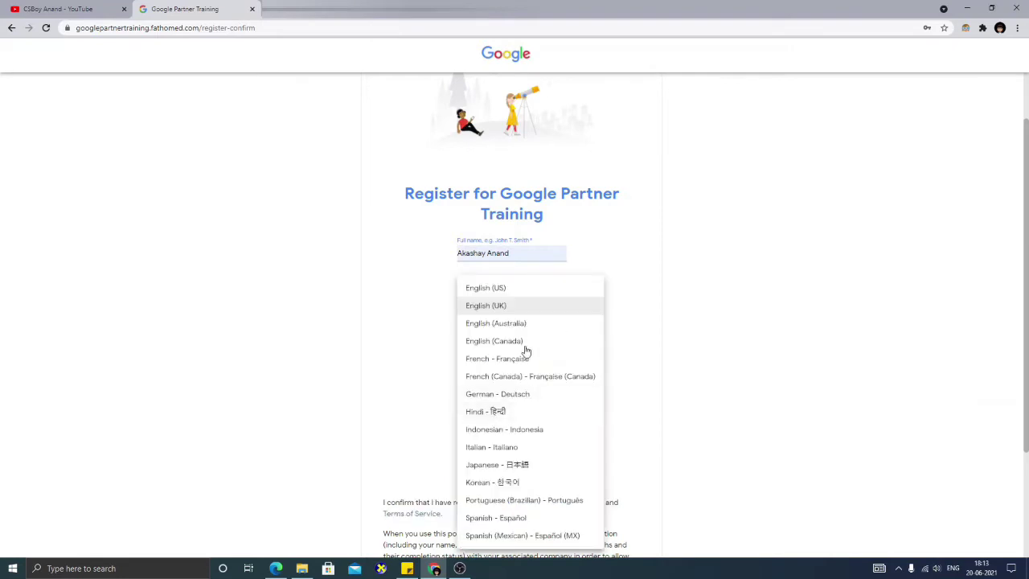
{"action": "left_click", "coordinate": [558, 286]}
{"action": "left_click_drag", "start_coordinate": [1028, 286], "coordinate": [924, 342]}
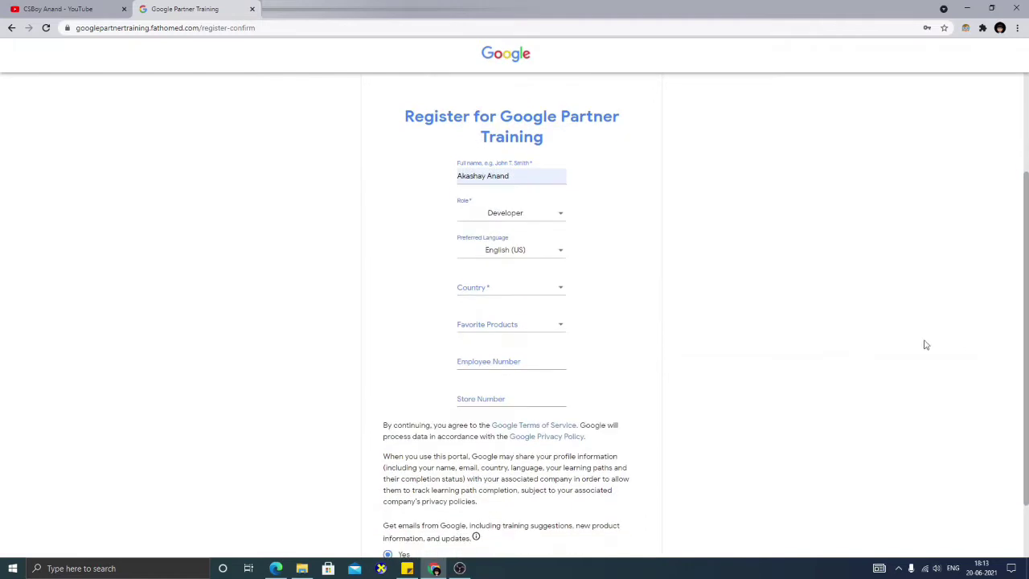
{"action": "left_click", "coordinate": [526, 292]}
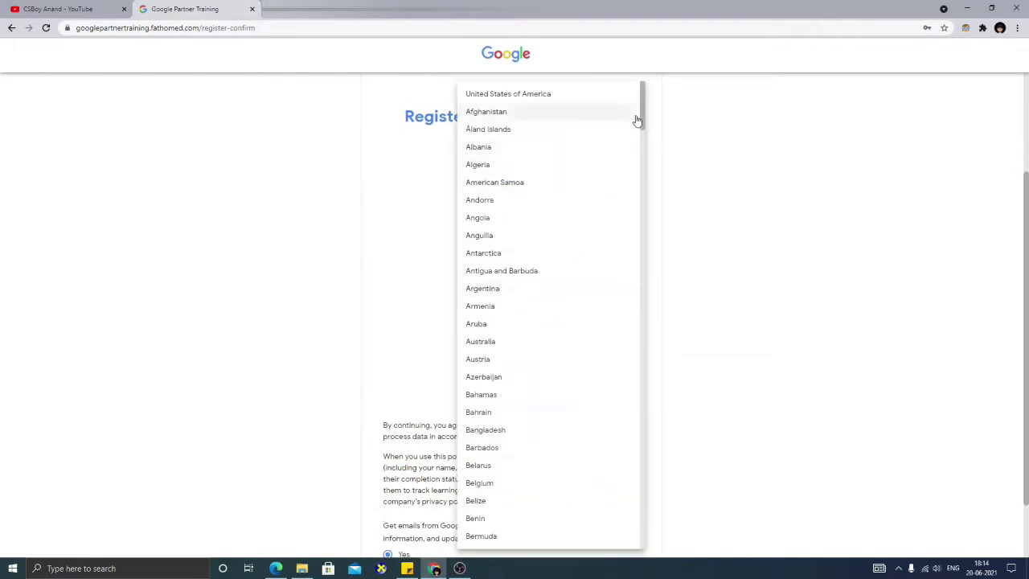
{"action": "left_click_drag", "start_coordinate": [643, 121], "coordinate": [632, 308]}
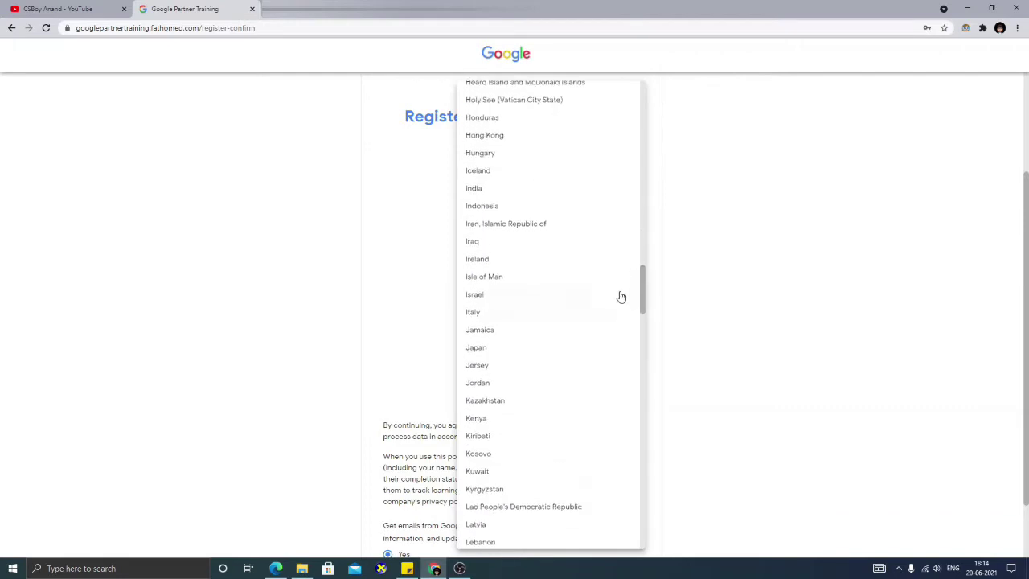
{"action": "left_click", "coordinate": [523, 189]}
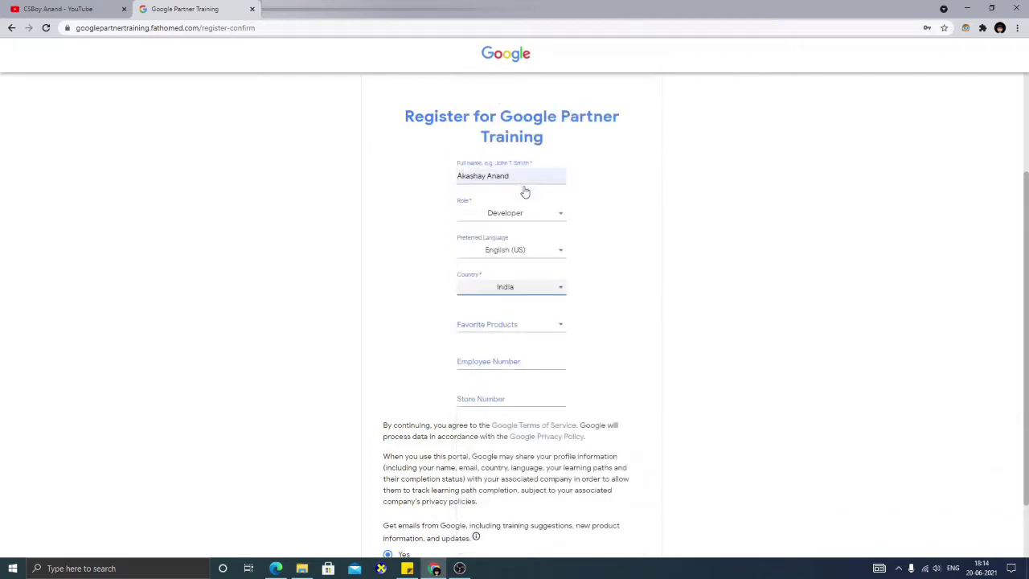
- Mark Google Assistant, Android Enterprise, Android Mobile, Google Automotive Services and Pixel for Business as favourites
{"action": "left_click", "coordinate": [553, 330]}
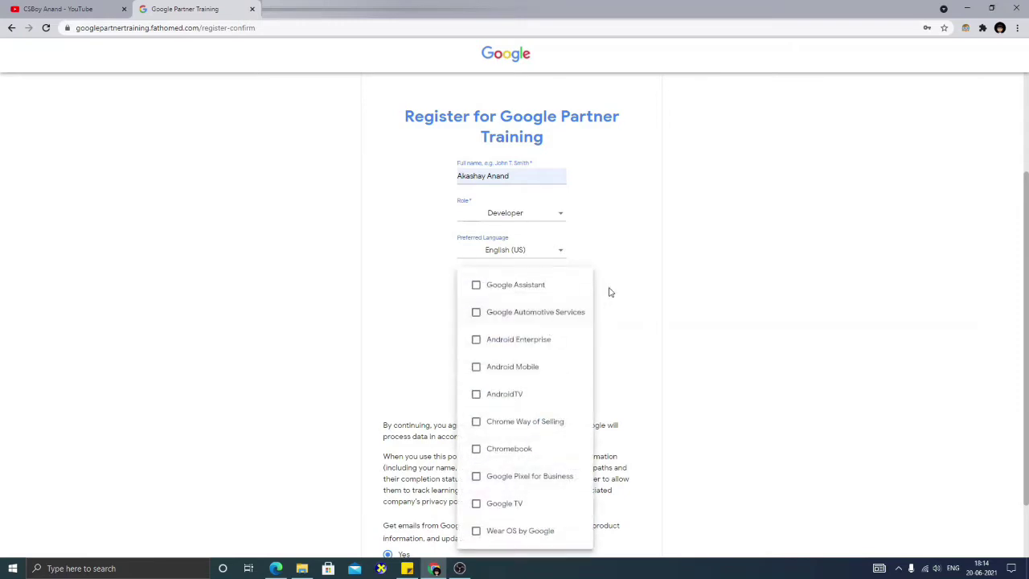
{"action": "left_click", "coordinate": [512, 291]}
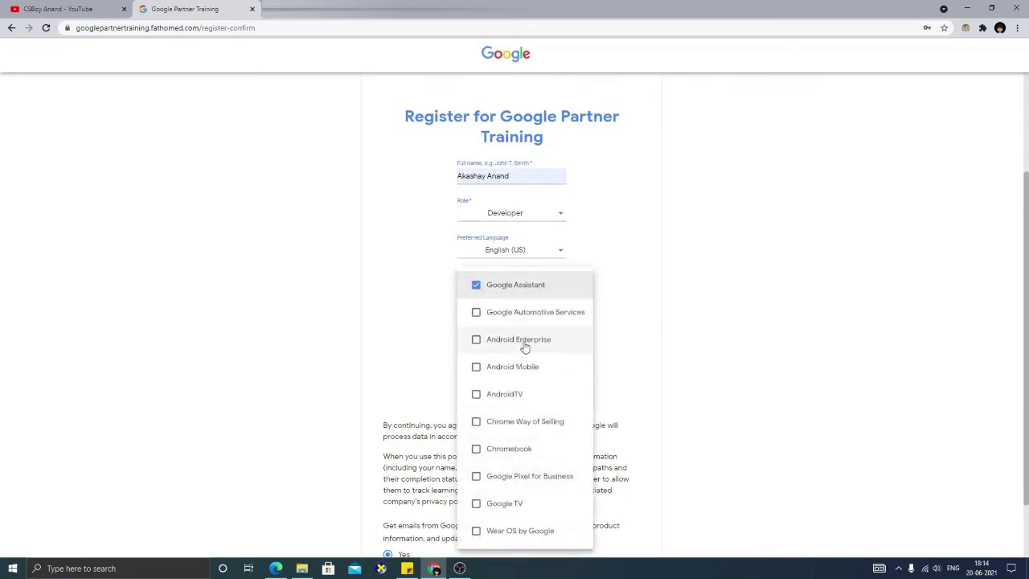
{"action": "left_click", "coordinate": [534, 342]}
{"action": "left_click", "coordinate": [522, 367]}
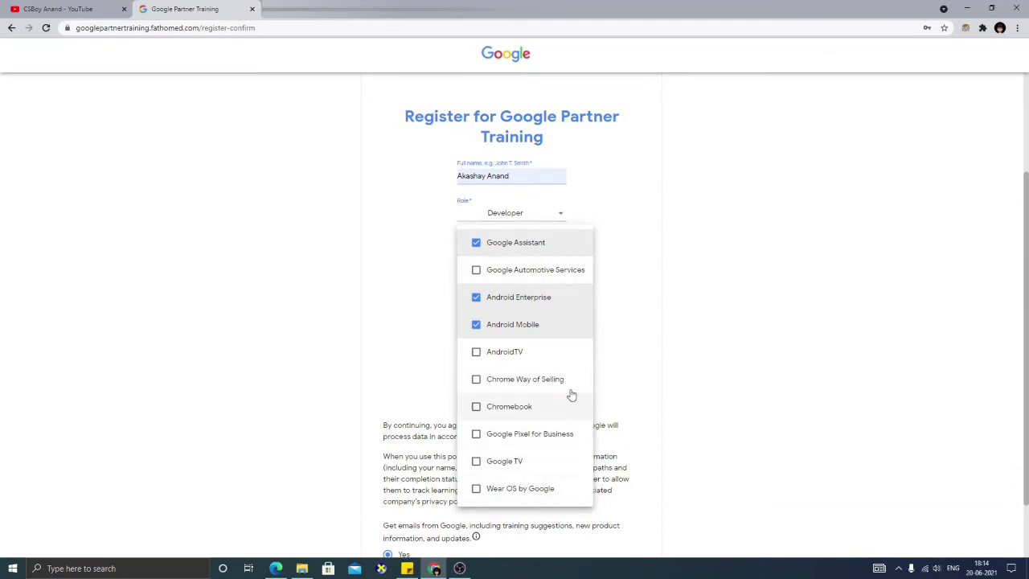
{"action": "left_click", "coordinate": [535, 271]}
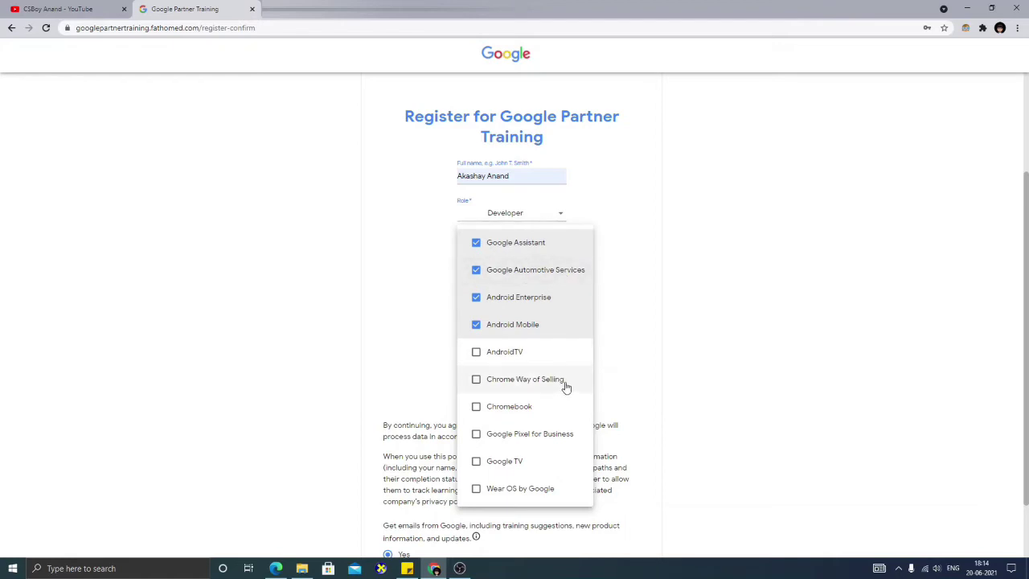
{"action": "left_click", "coordinate": [569, 440]}
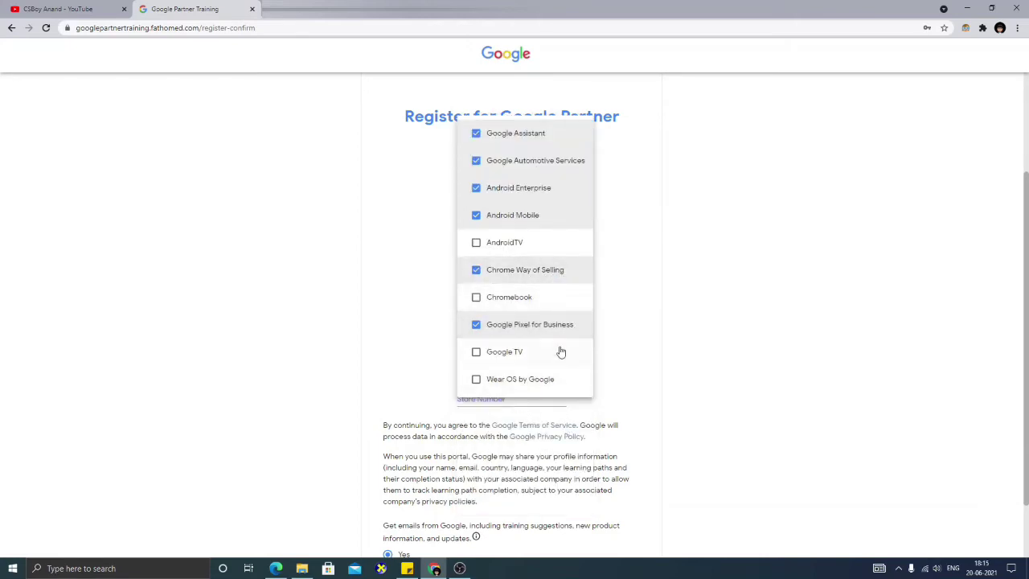
{"action": "left_click", "coordinate": [628, 329]}
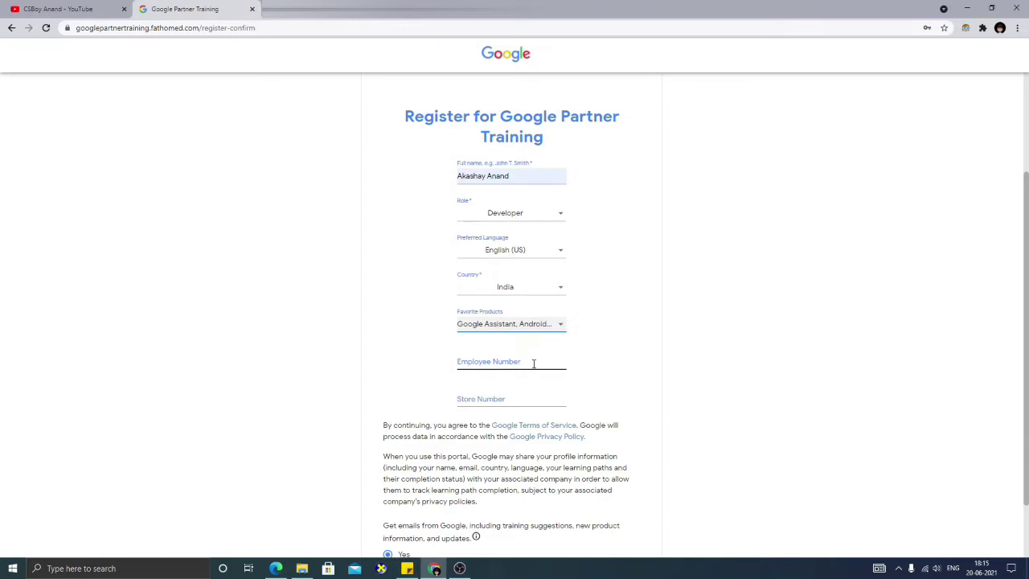
- Leave the Employee Number field blank and scroll down to the Register button
{"action": "left_click", "coordinate": [533, 364]}
{"action": "left_click", "coordinate": [634, 372]}
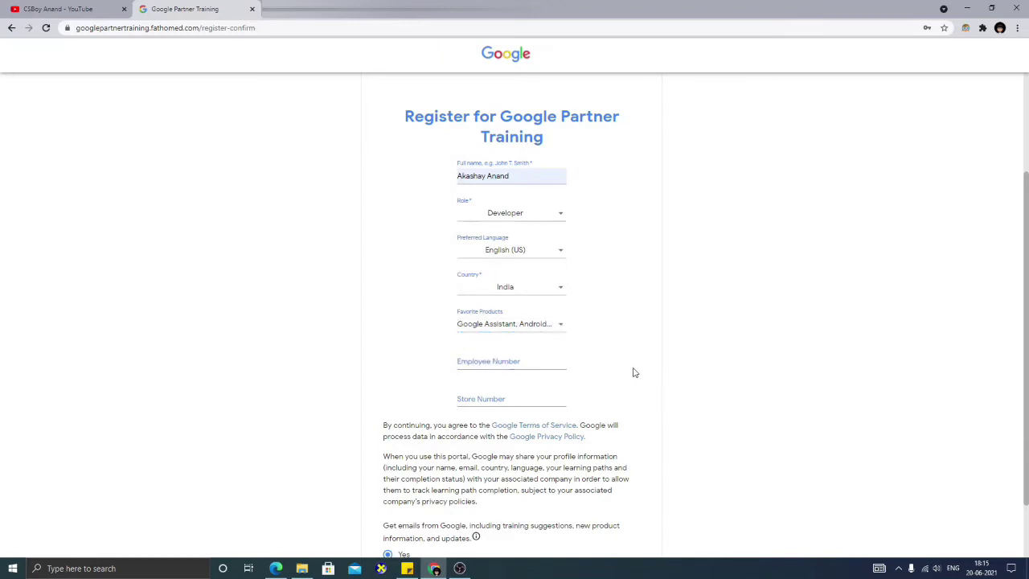
{"action": "left_click", "coordinate": [542, 363]}
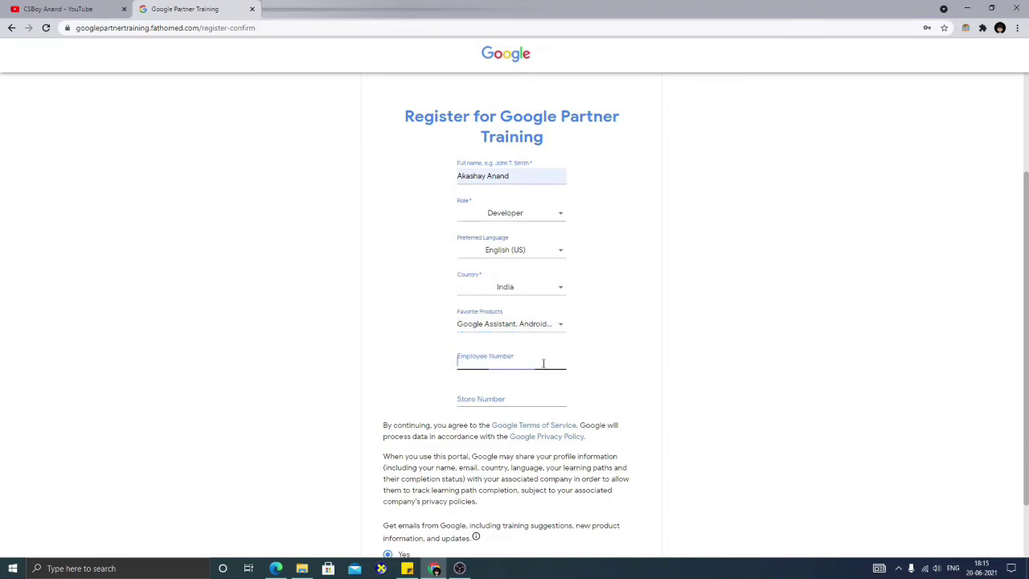
{"action": "left_click", "coordinate": [649, 365]}
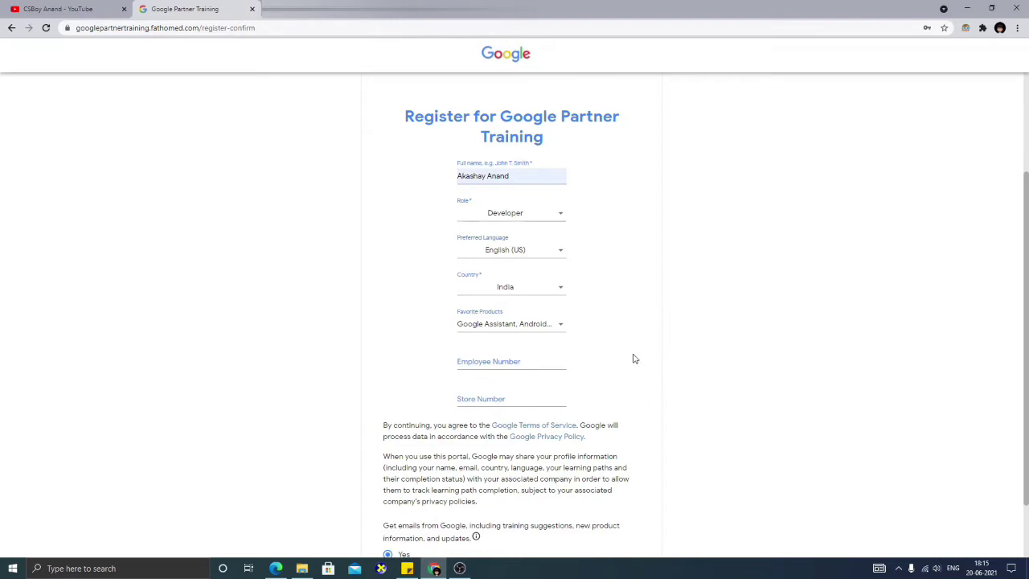
{"action": "left_click", "coordinate": [511, 359]}
{"action": "left_click", "coordinate": [631, 381]}
{"action": "left_click_drag", "start_coordinate": [1027, 341], "coordinate": [1026, 393]}
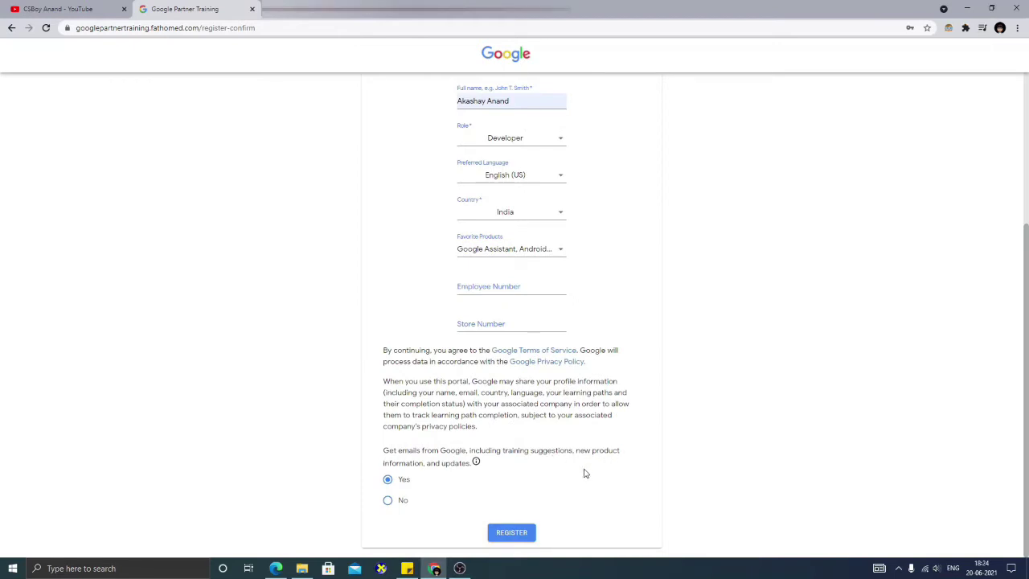
- Submit the registration form and continue past the Updating Your Records page
{"action": "left_click", "coordinate": [500, 529]}
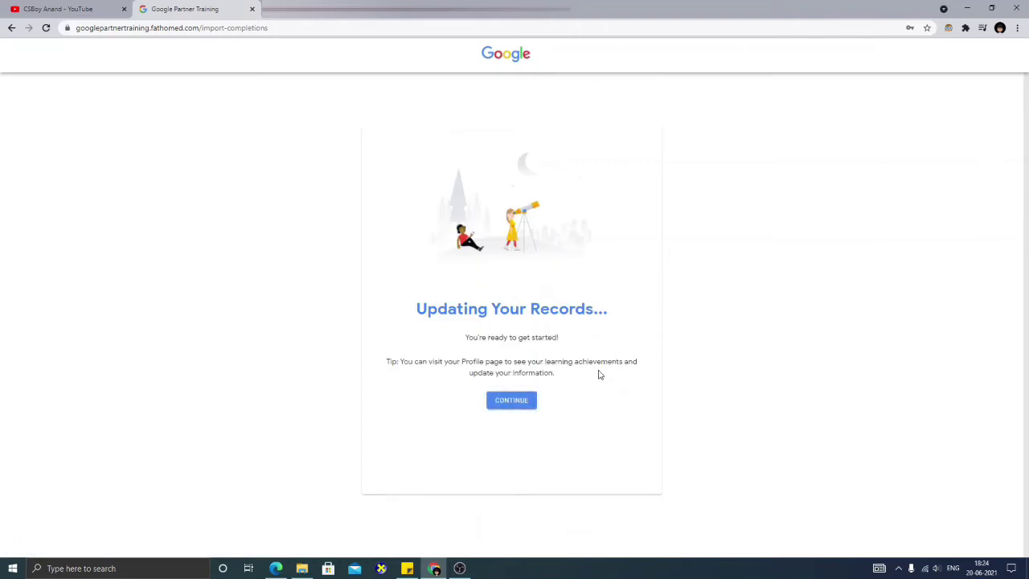
{"action": "left_click", "coordinate": [526, 402]}
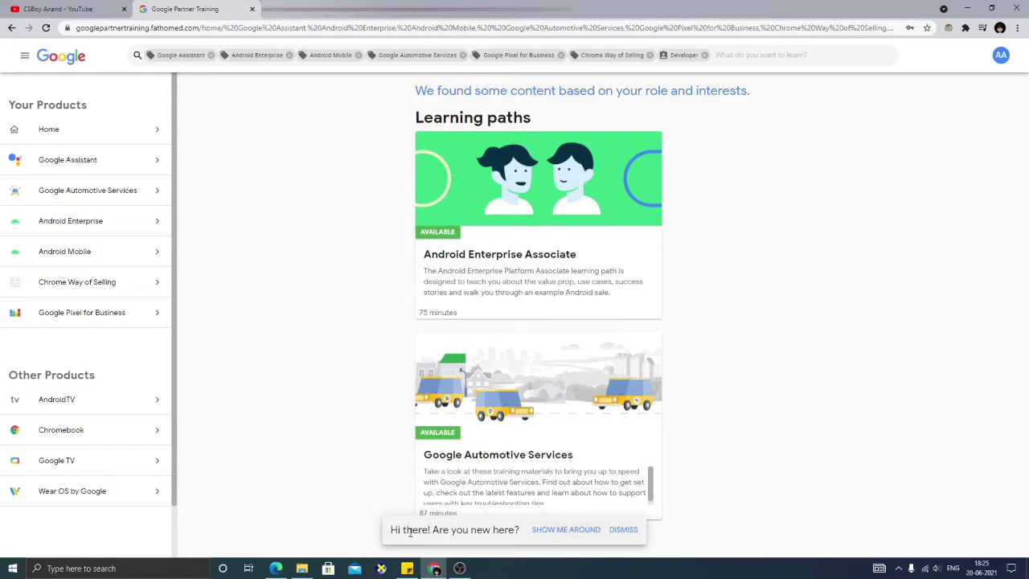
- Step through the three-tip welcome tour, close it, and show eight more learning paths
{"action": "left_click", "coordinate": [564, 532]}
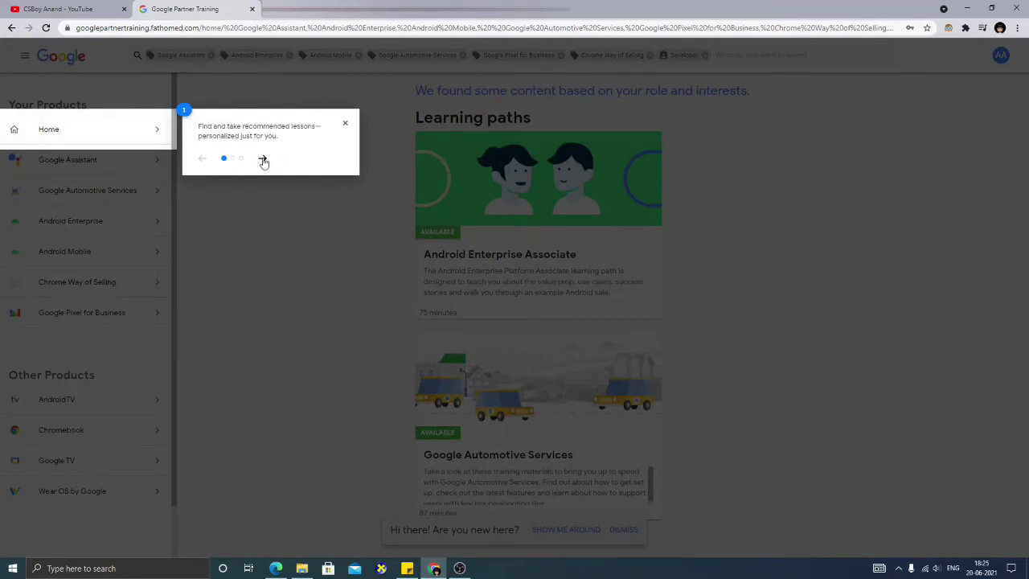
{"action": "left_click", "coordinate": [263, 160]}
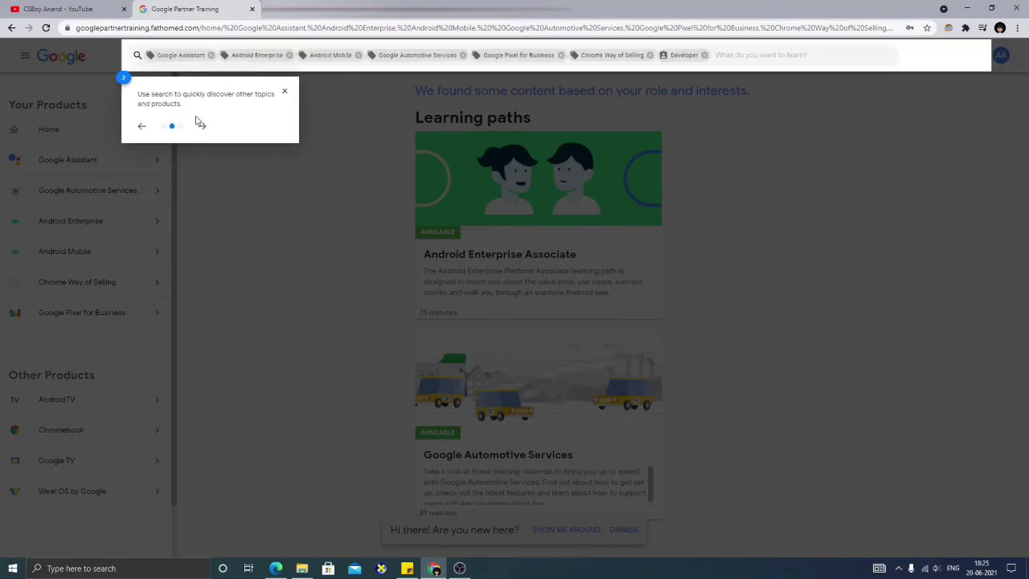
{"action": "left_click", "coordinate": [203, 129]}
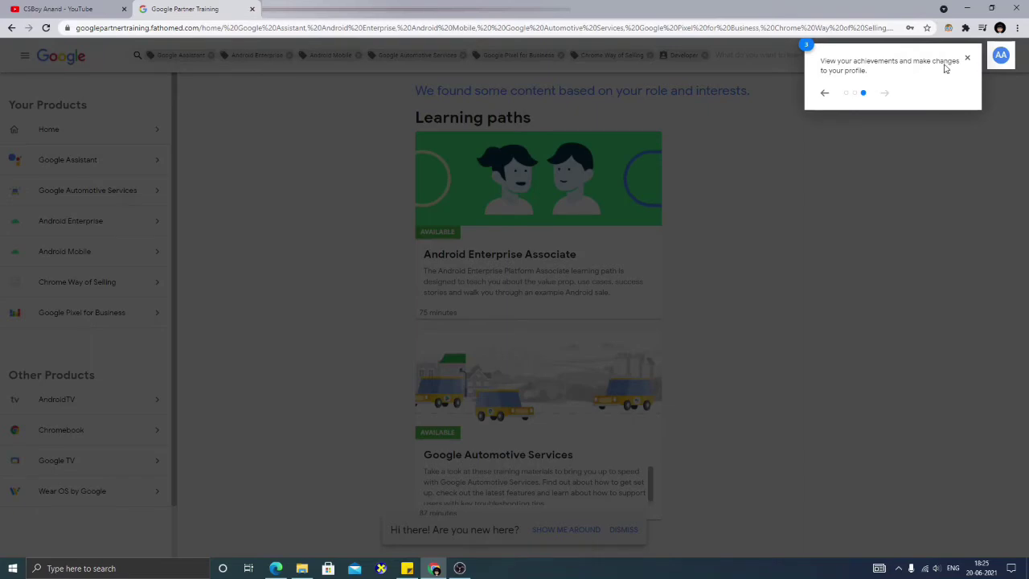
{"action": "left_click", "coordinate": [967, 58]}
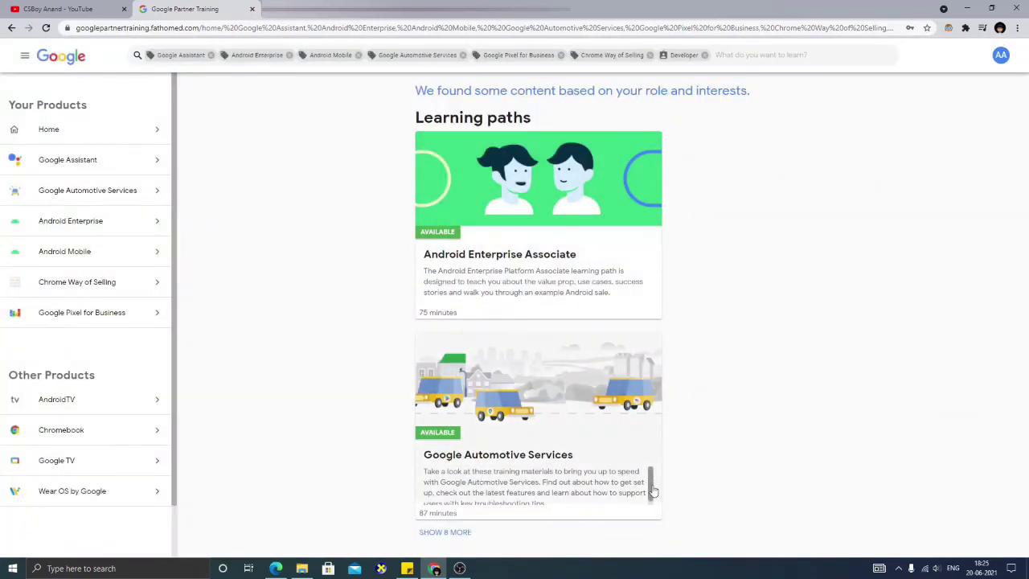
{"action": "left_click", "coordinate": [455, 533]}
- Search the training content for 'android app development' and scroll down to the Android Mobile Certification card
{"action": "left_click_drag", "start_coordinate": [1027, 156], "coordinate": [1026, 75]}
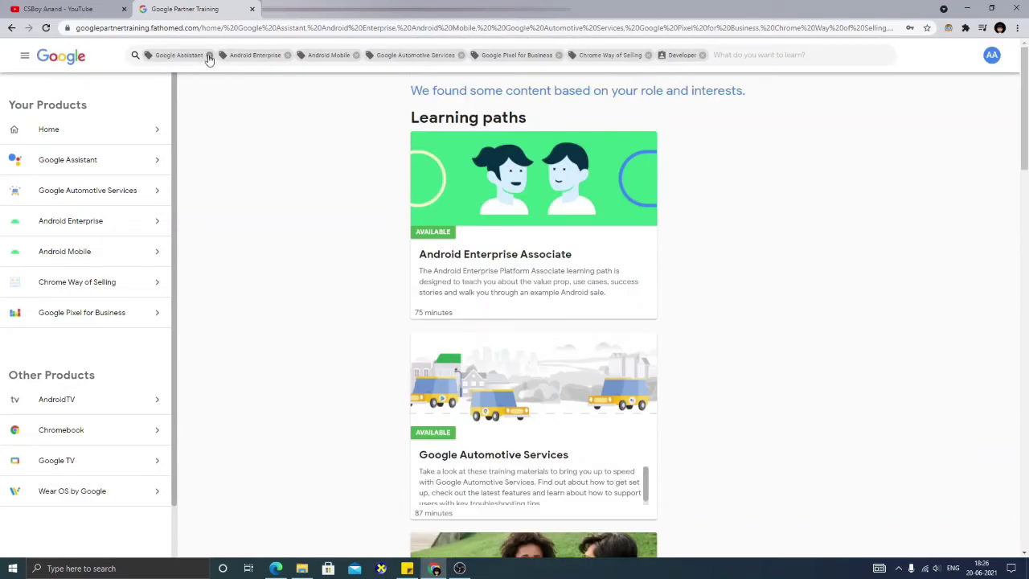
{"action": "left_click", "coordinate": [766, 51]}
{"action": "type", "text": "android app"}
{"action": "key", "text": "Return"}
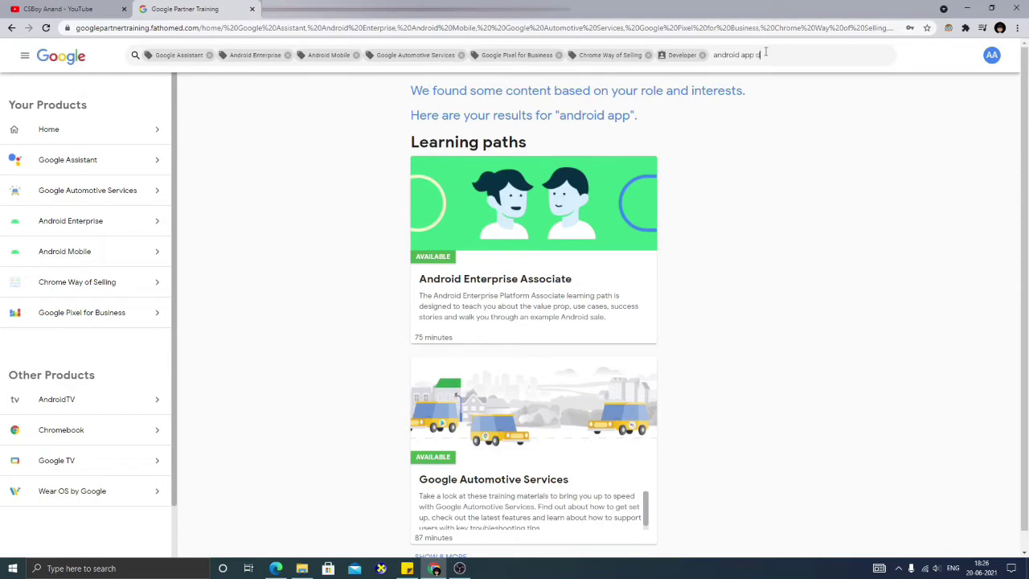
{"action": "type", "text": "development"}
{"action": "key", "text": "Return"}
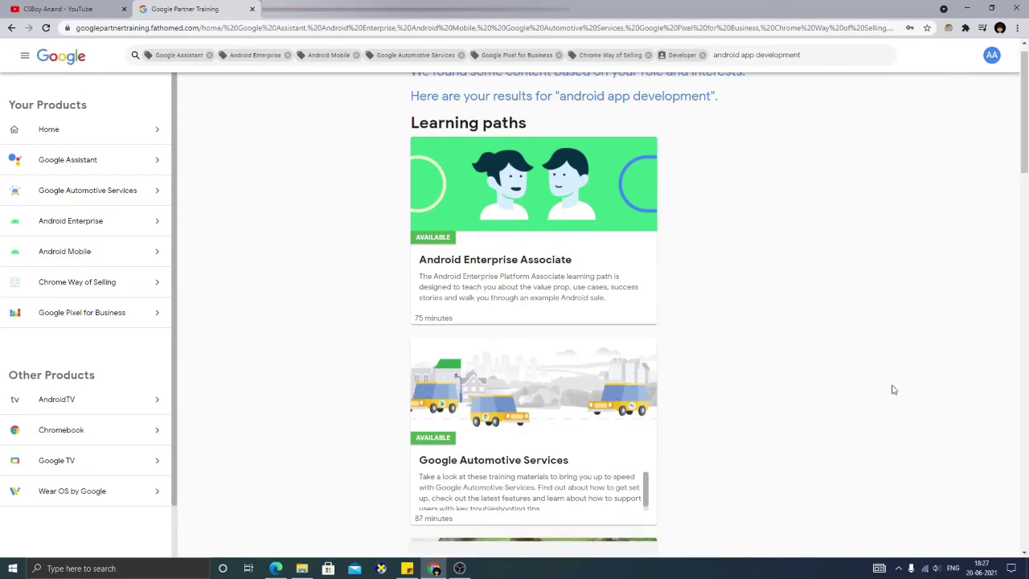
{"action": "left_click_drag", "start_coordinate": [1025, 133], "coordinate": [1025, 511]}
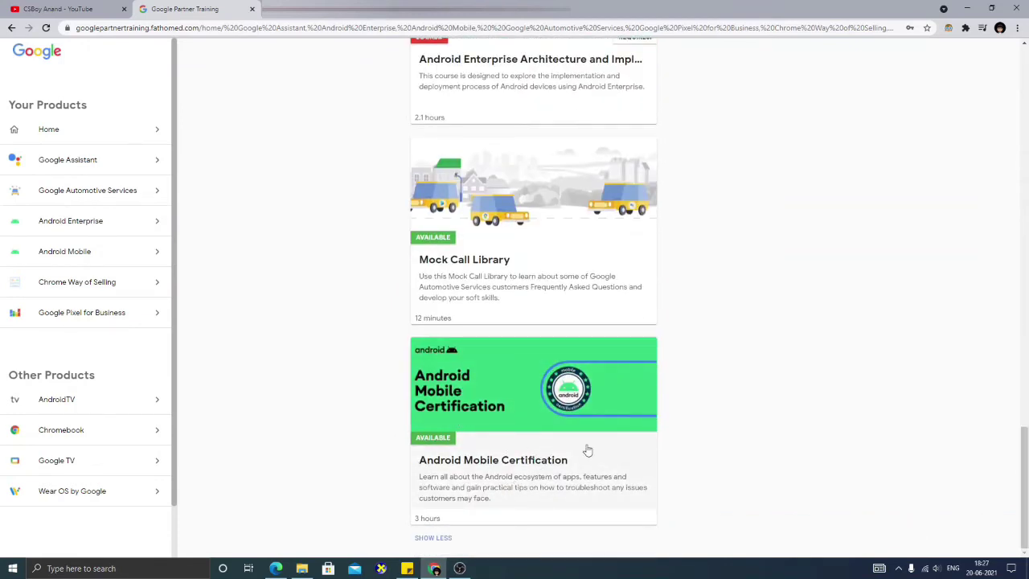
- Preview the Android Mobile Certification course, then go back and open the Android Mobile product page
{"action": "left_click", "coordinate": [511, 421]}
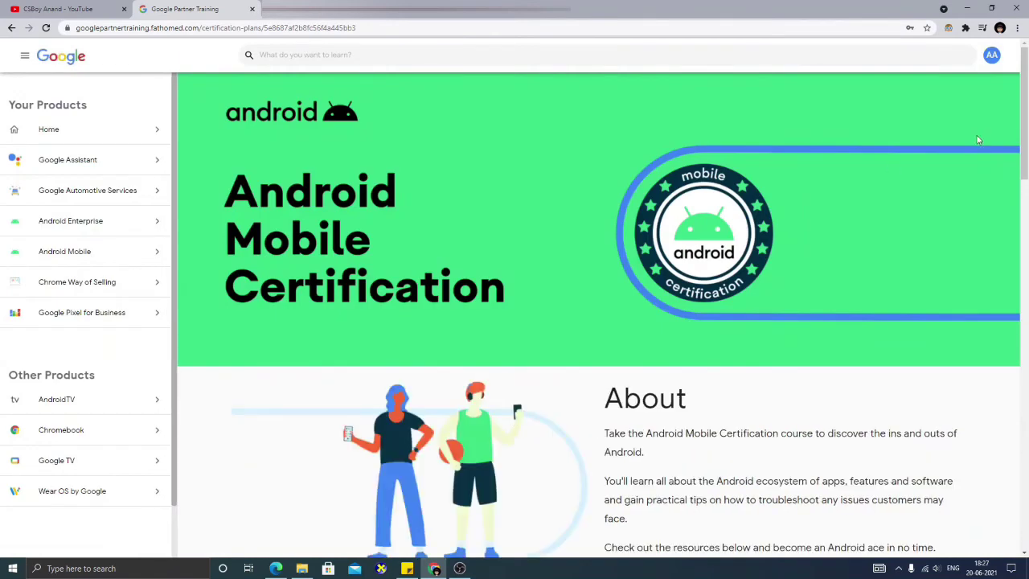
{"action": "left_click_drag", "start_coordinate": [1025, 145], "coordinate": [1021, 173]}
{"action": "left_click", "coordinate": [11, 27]}
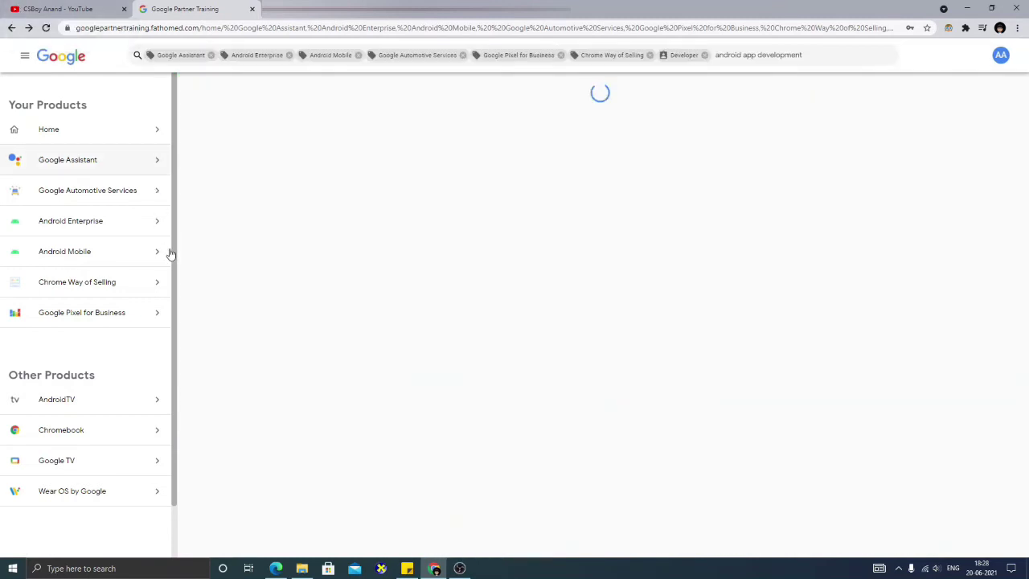
{"action": "left_click", "coordinate": [103, 257]}
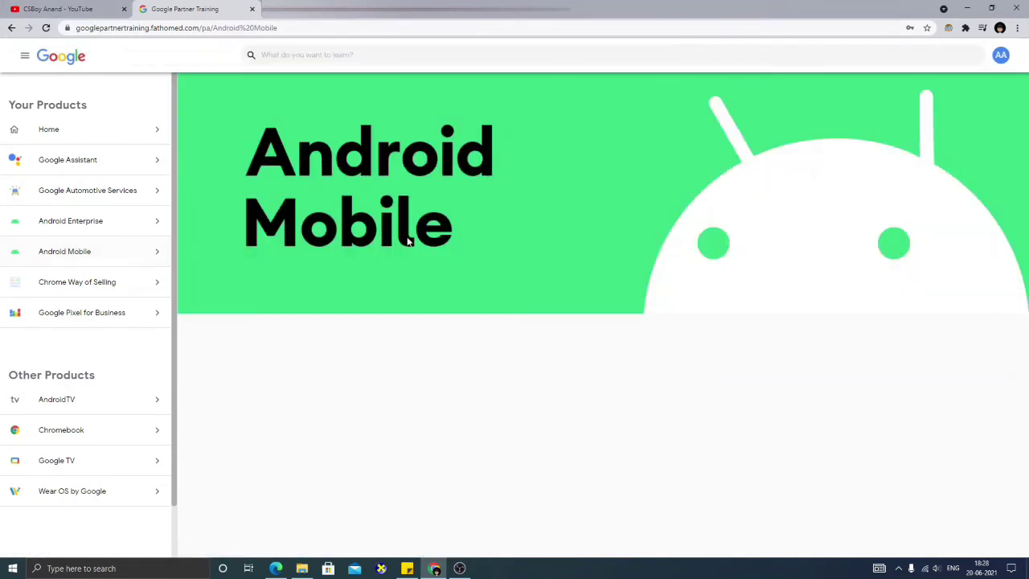
{"action": "scroll", "coordinate": [1027, 240], "scroll_direction": "down", "scroll_amount": 1}
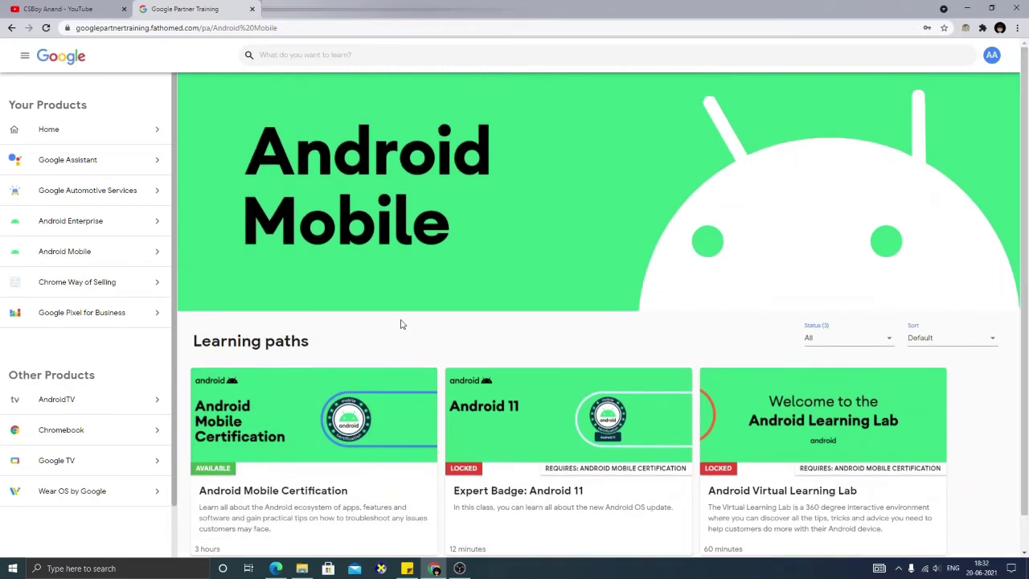
- Open the Android Mobile Certification course and scroll to its Path Complete section
{"action": "left_click", "coordinate": [286, 470]}
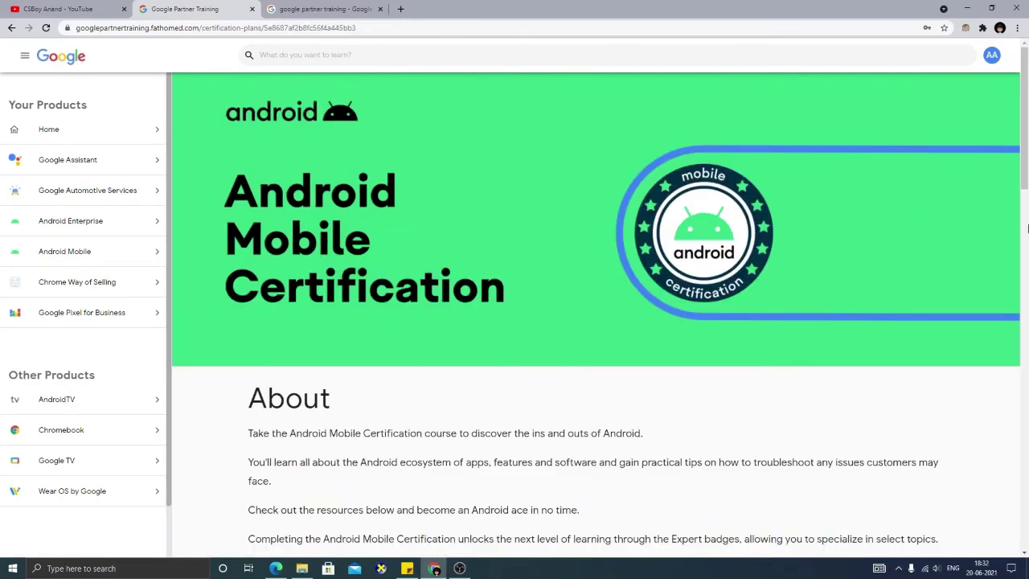
{"action": "left_click_drag", "start_coordinate": [1027, 229], "coordinate": [1026, 102]}
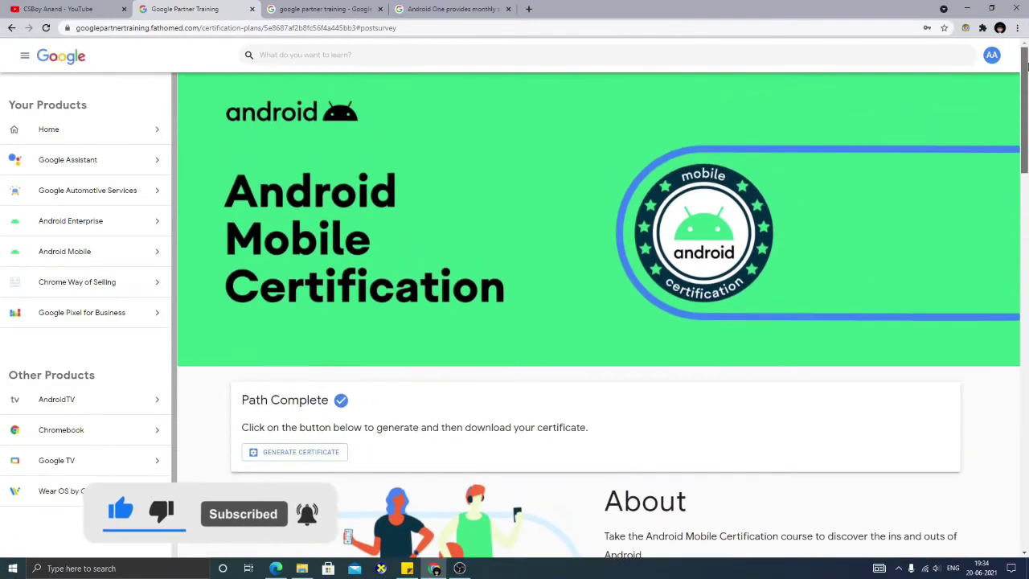
{"action": "left_click_drag", "start_coordinate": [1026, 67], "coordinate": [1026, 93]}
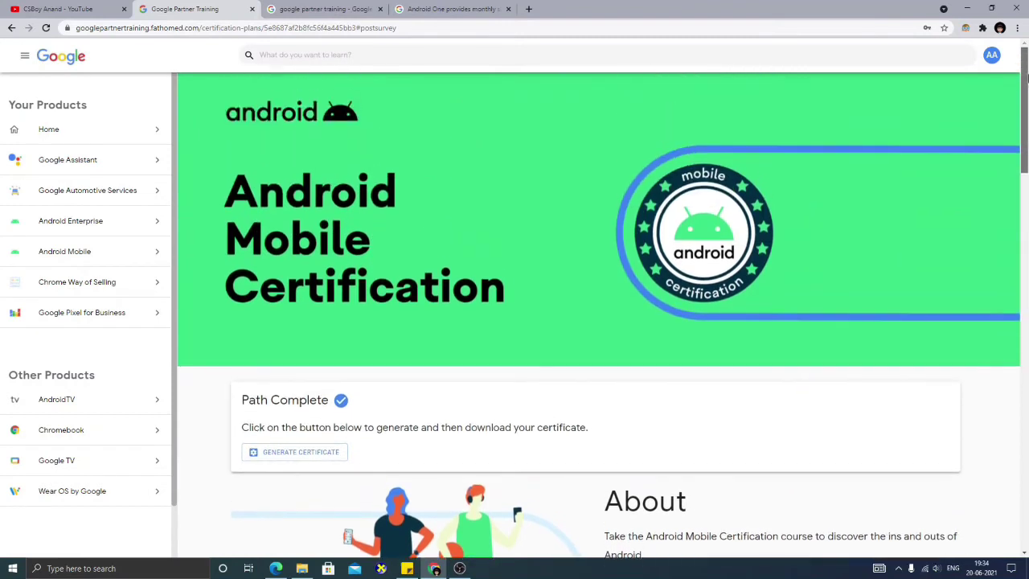
- Generate and download the Android Mobile certificate PDF, and close the Android One and search results tabs
{"action": "left_click", "coordinate": [313, 453]}
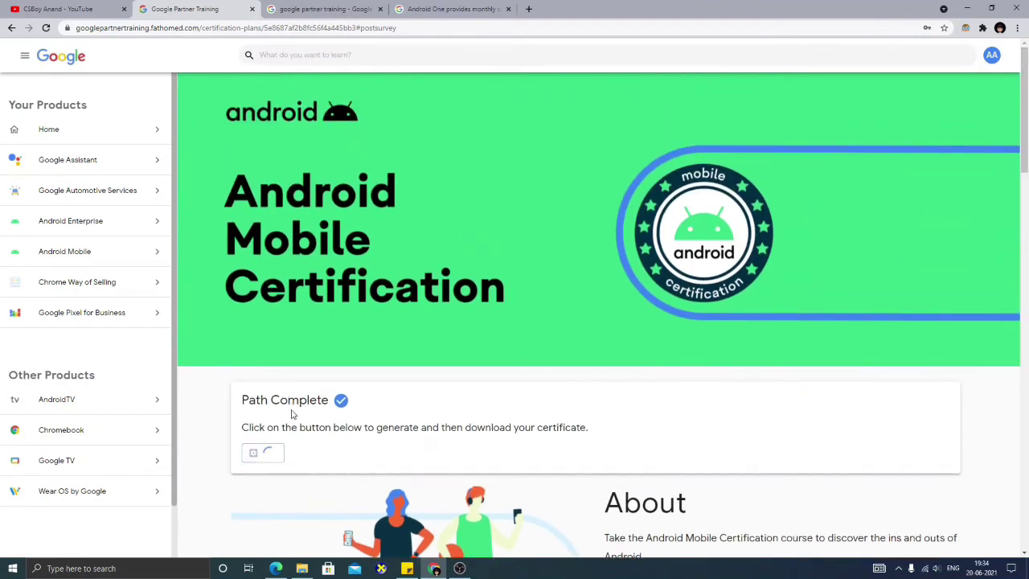
{"action": "left_click", "coordinate": [281, 455]}
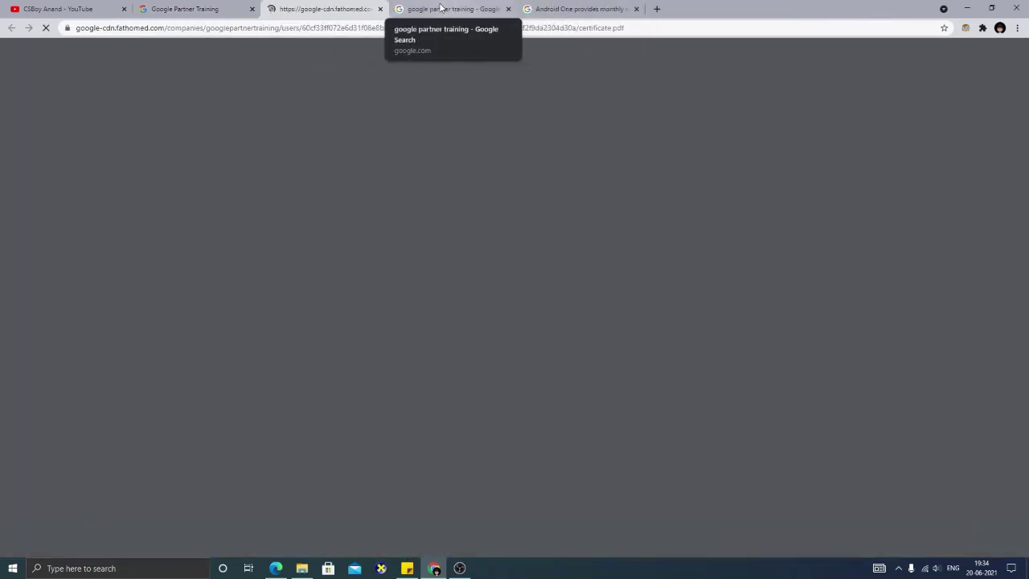
{"action": "left_click", "coordinate": [440, 8]}
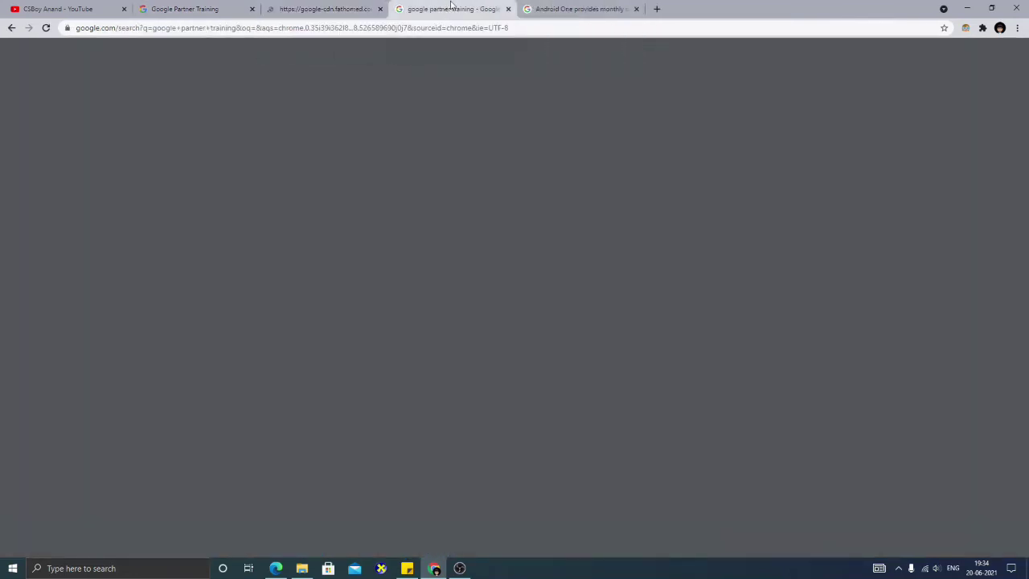
{"action": "left_click", "coordinate": [636, 11]}
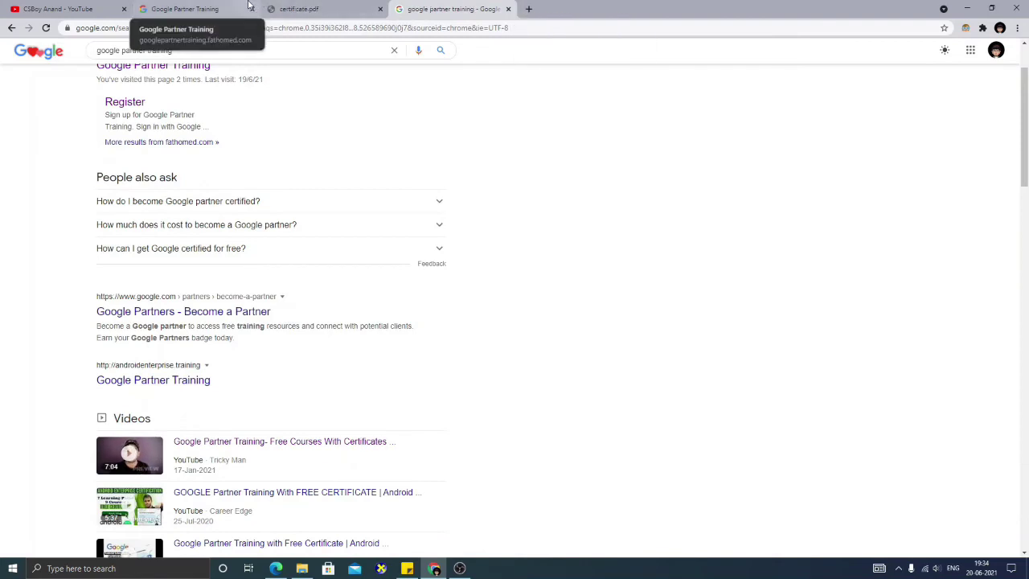
{"action": "left_click", "coordinate": [508, 9]}
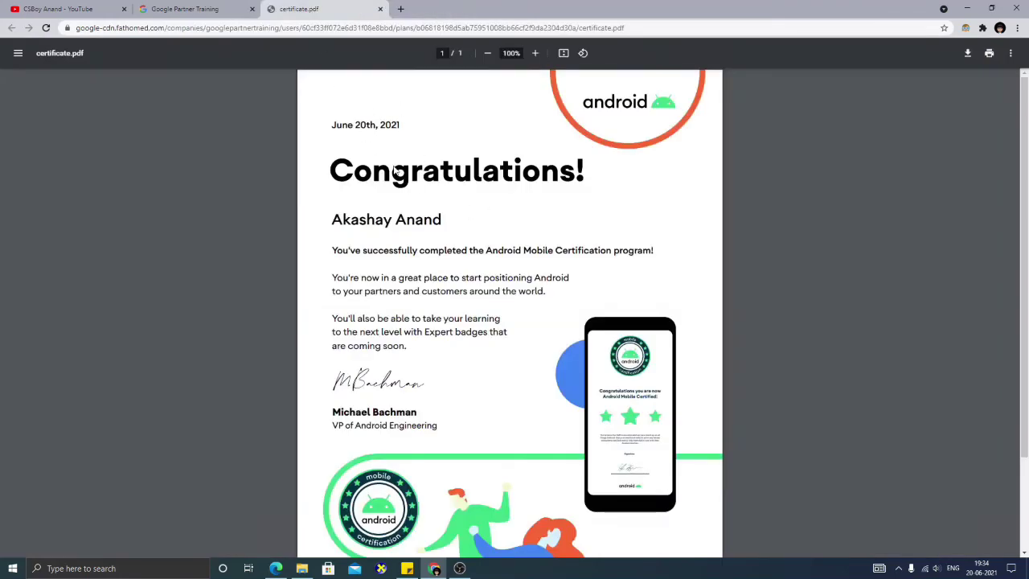
- Review the certificate.pdf name and body text, then return to the Partner Training tab
{"action": "scroll", "coordinate": [1027, 359], "scroll_direction": "down", "scroll_amount": 2}
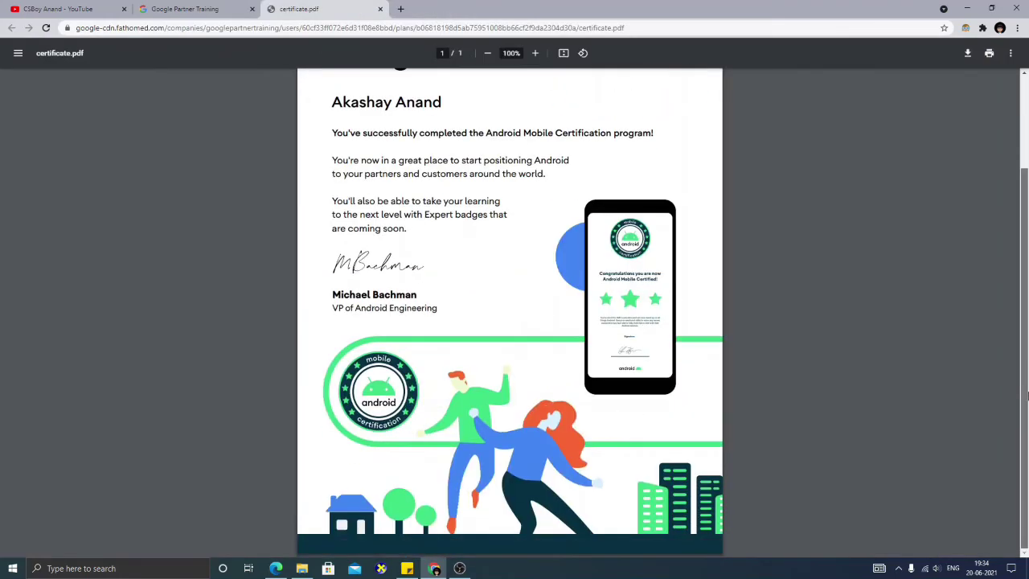
{"action": "scroll", "coordinate": [1027, 128], "scroll_direction": "up", "scroll_amount": 2}
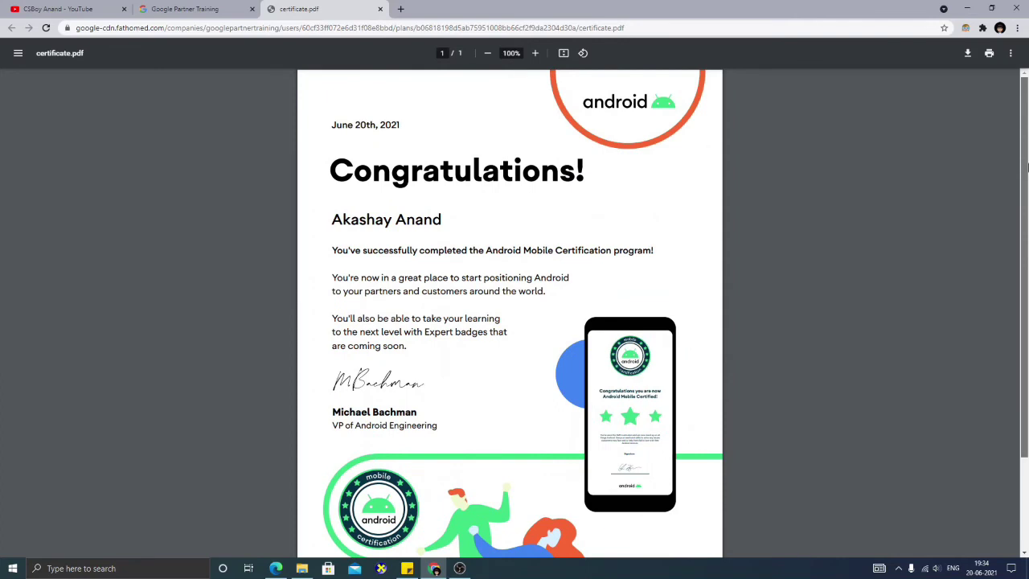
{"action": "scroll", "coordinate": [1027, 203], "scroll_direction": "down", "scroll_amount": 2}
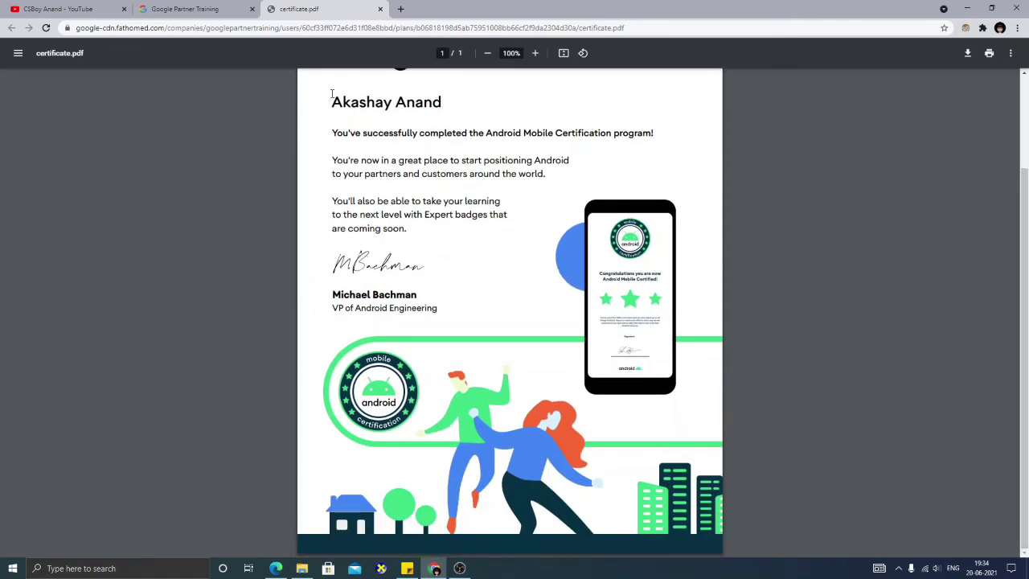
{"action": "left_click_drag", "start_coordinate": [331, 94], "coordinate": [456, 165]}
{"action": "left_click", "coordinate": [497, 263]}
{"action": "scroll", "coordinate": [1025, 382], "scroll_direction": "up", "scroll_amount": 2}
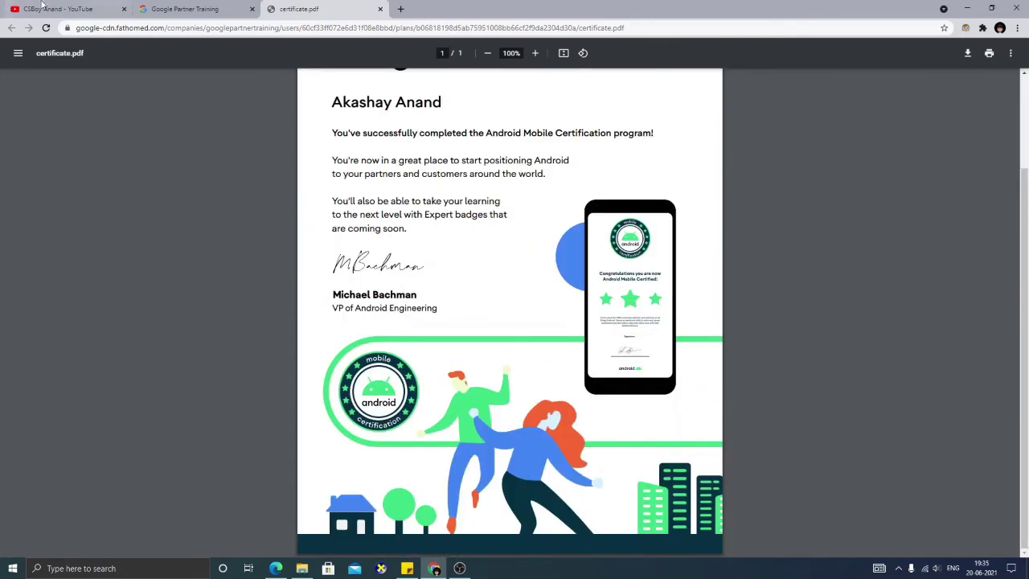
{"action": "left_click", "coordinate": [226, 8]}
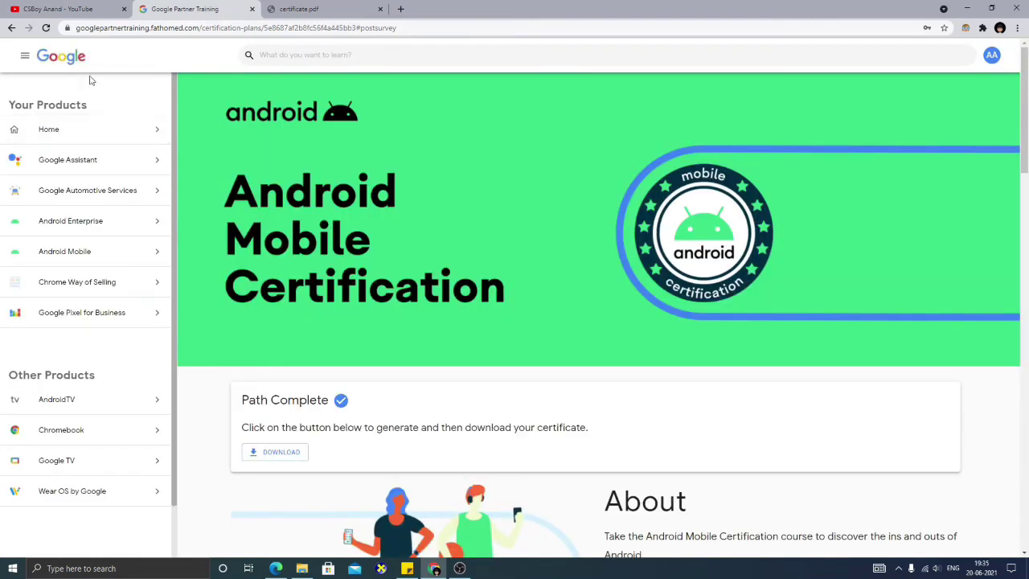
- Reopen the Android Mobile page and check that Android Mobile Certification now shows Completed
{"action": "left_click", "coordinate": [113, 253]}
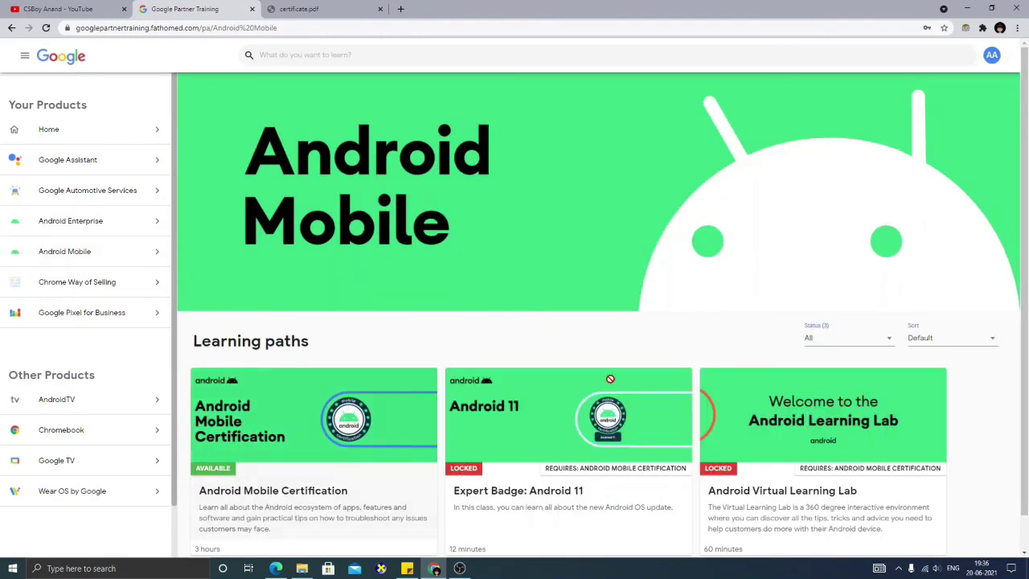
{"action": "scroll", "coordinate": [482, 418], "scroll_direction": "down", "scroll_amount": 1}
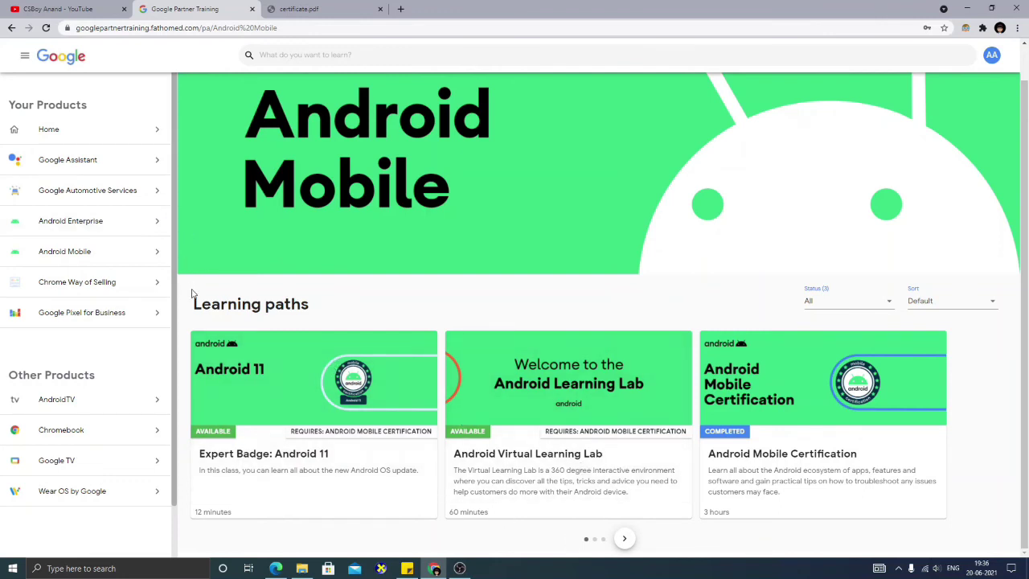
{"action": "scroll", "coordinate": [175, 338], "scroll_direction": "down", "scroll_amount": 2}
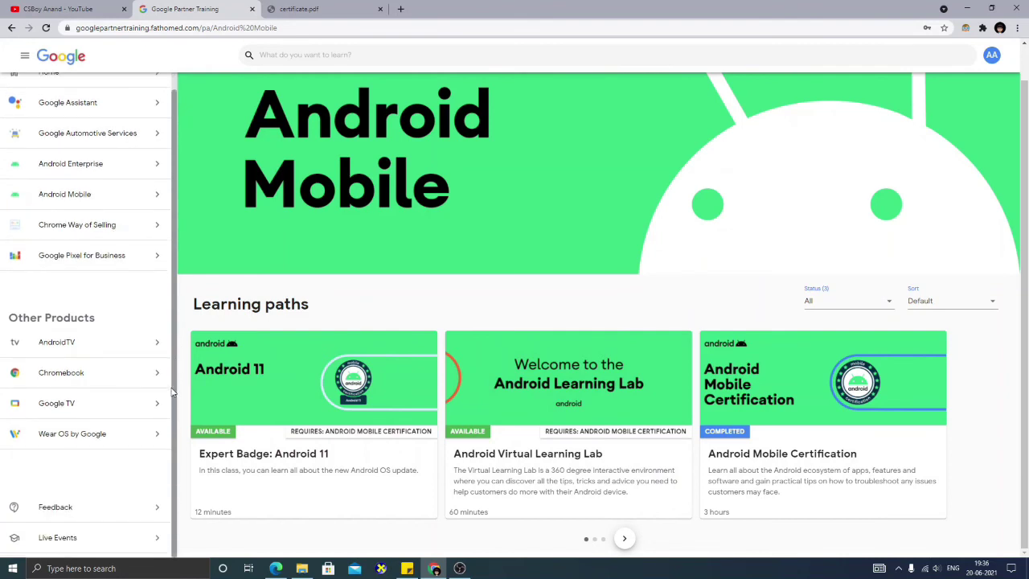
{"action": "left_click_drag", "start_coordinate": [171, 378], "coordinate": [145, 185]}
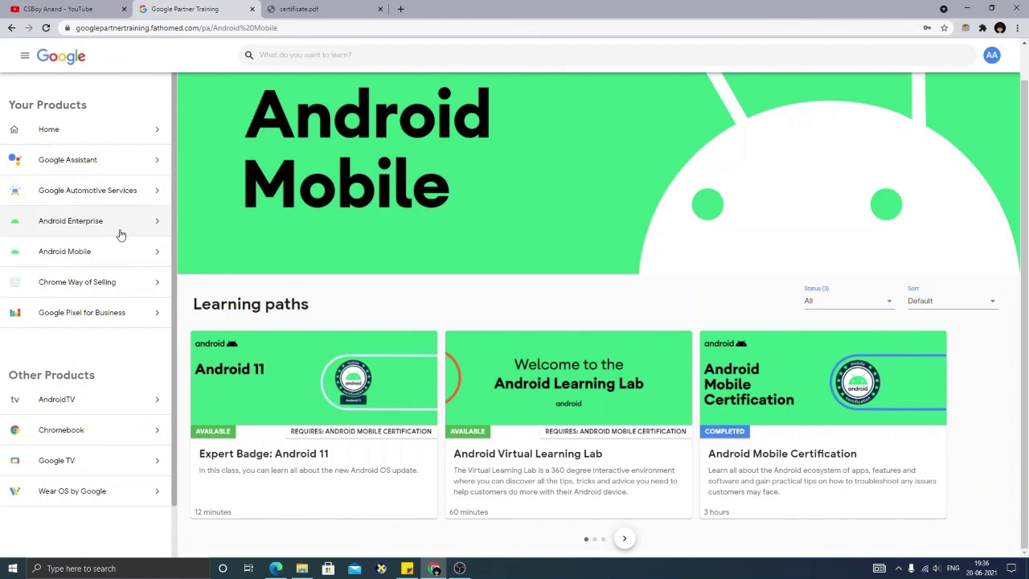
- Open the Android Enterprise product page and scroll through its courses
{"action": "left_click", "coordinate": [110, 225]}
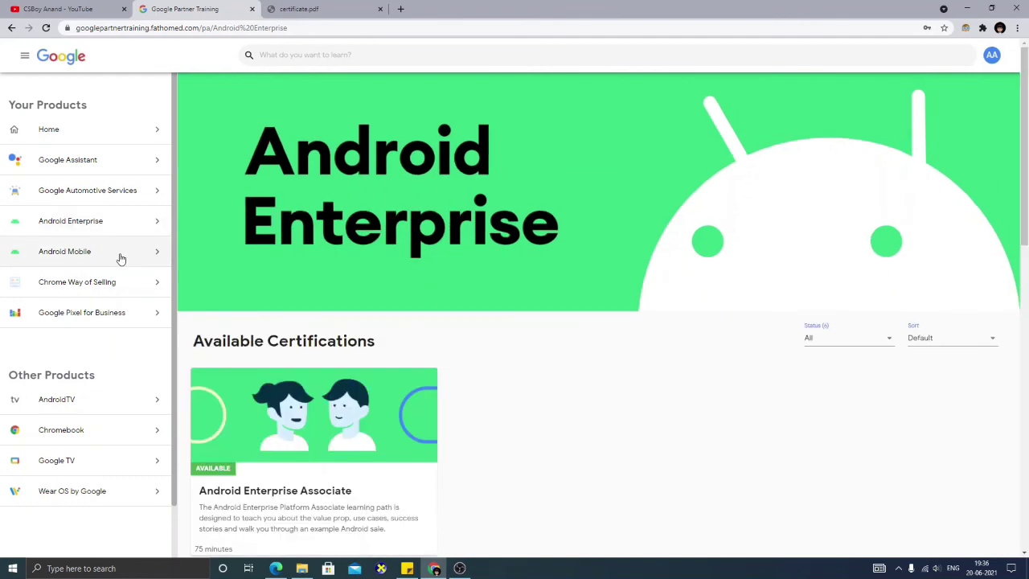
{"action": "left_click_drag", "start_coordinate": [1026, 145], "coordinate": [1027, 321]}
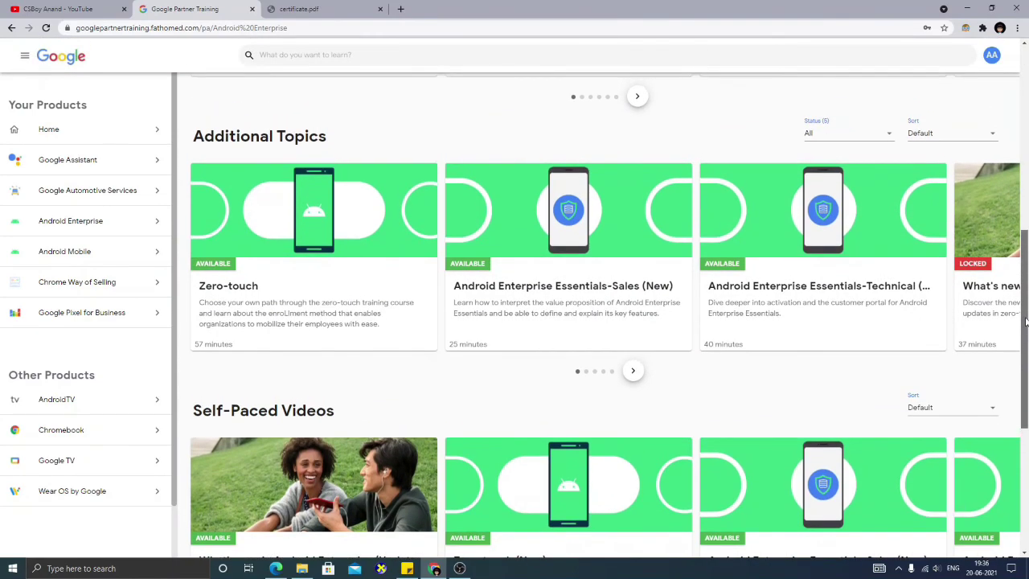
{"action": "scroll", "coordinate": [714, 114], "scroll_direction": "up", "scroll_amount": 6}
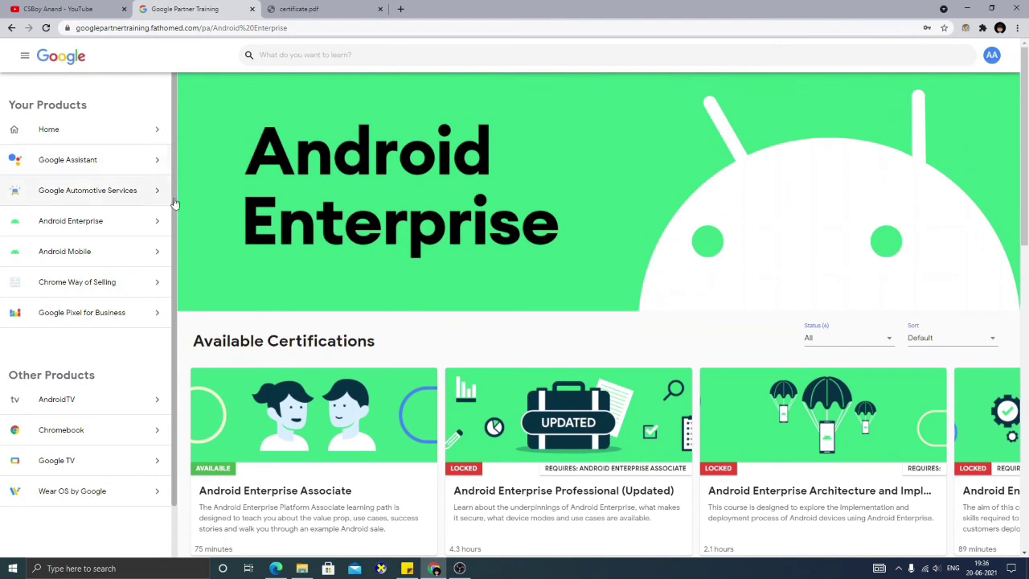
{"action": "scroll", "coordinate": [173, 205], "scroll_direction": "down", "scroll_amount": 2}
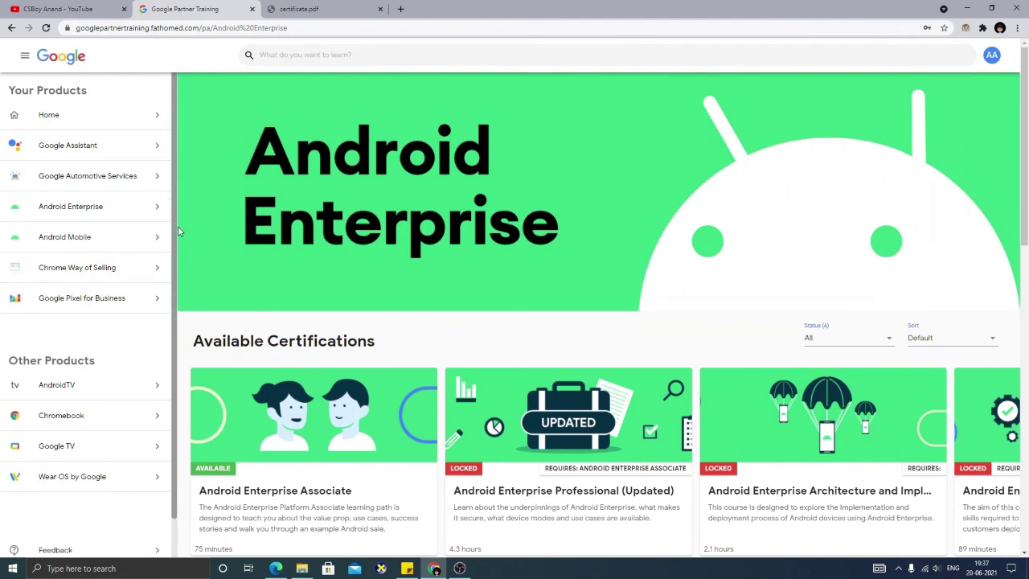
{"action": "scroll", "coordinate": [176, 262], "scroll_direction": "up", "scroll_amount": 1}
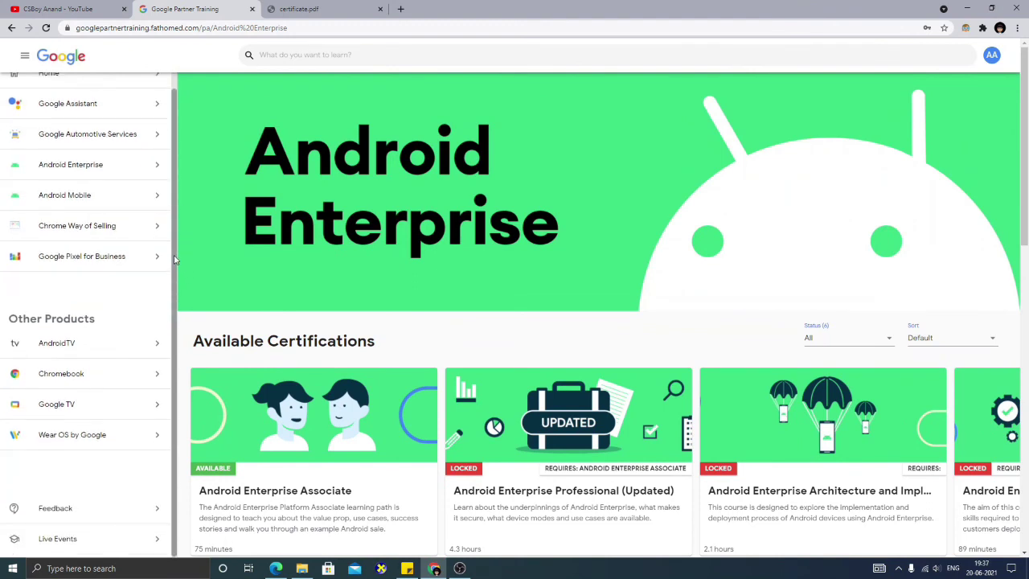
- Open the Google Pixel for Business page and browse its Pixel 4a and Productivity Pack paths
{"action": "left_click", "coordinate": [144, 279]}
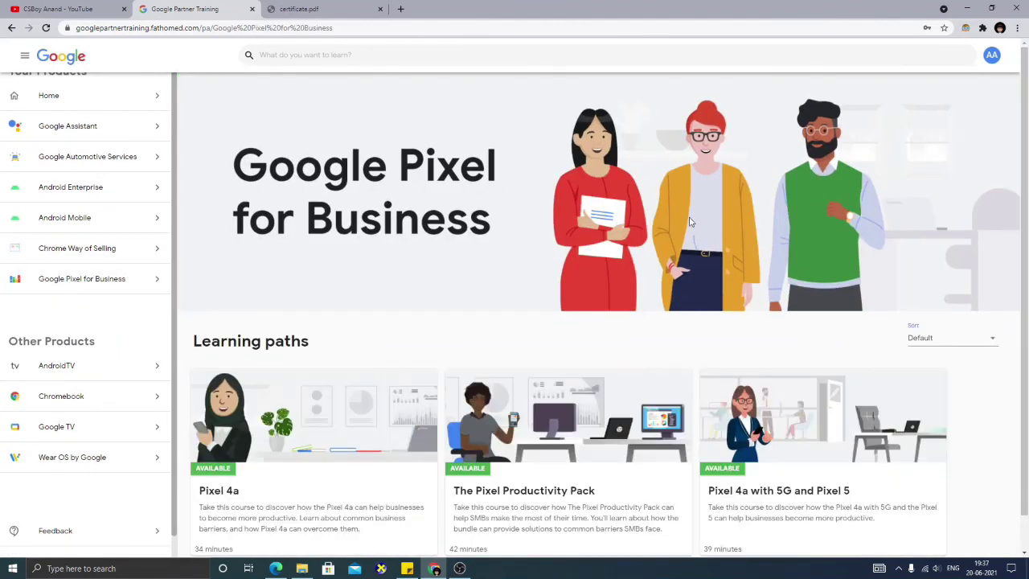
{"action": "scroll", "coordinate": [1026, 287], "scroll_direction": "down", "scroll_amount": 1}
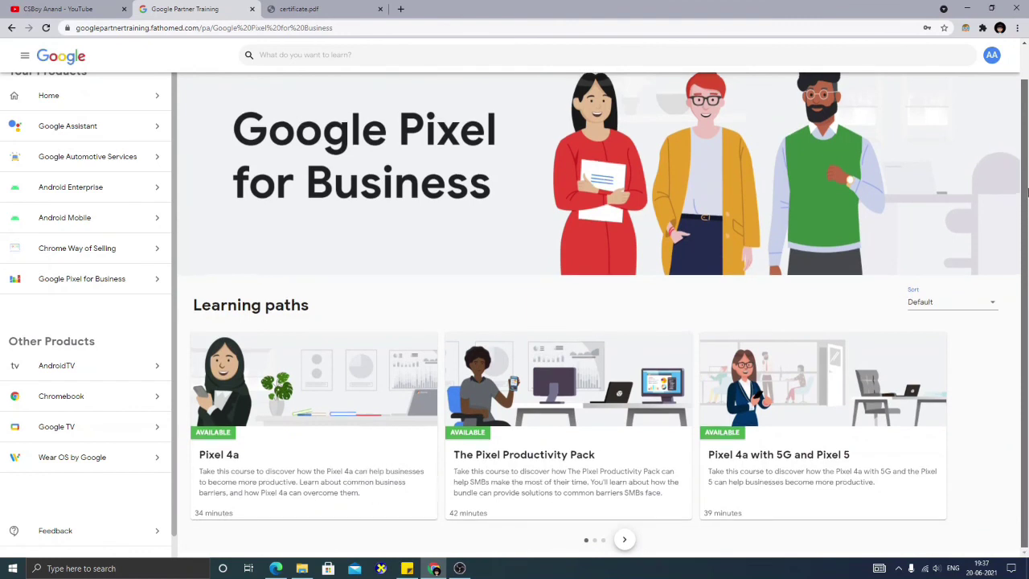
{"action": "scroll", "coordinate": [1026, 217], "scroll_direction": "up", "scroll_amount": 1}
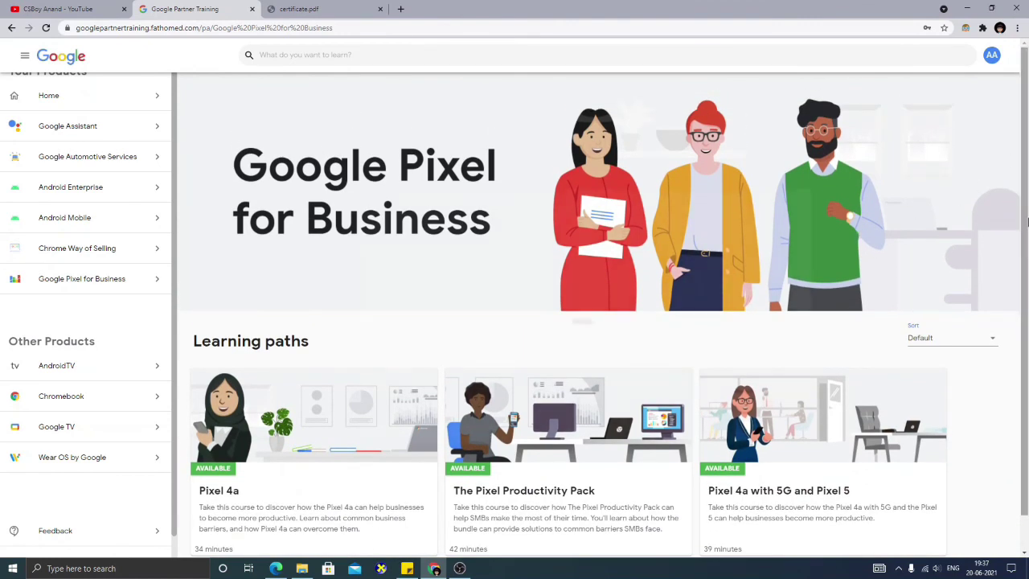
{"action": "scroll", "coordinate": [1026, 352], "scroll_direction": "down", "scroll_amount": 1}
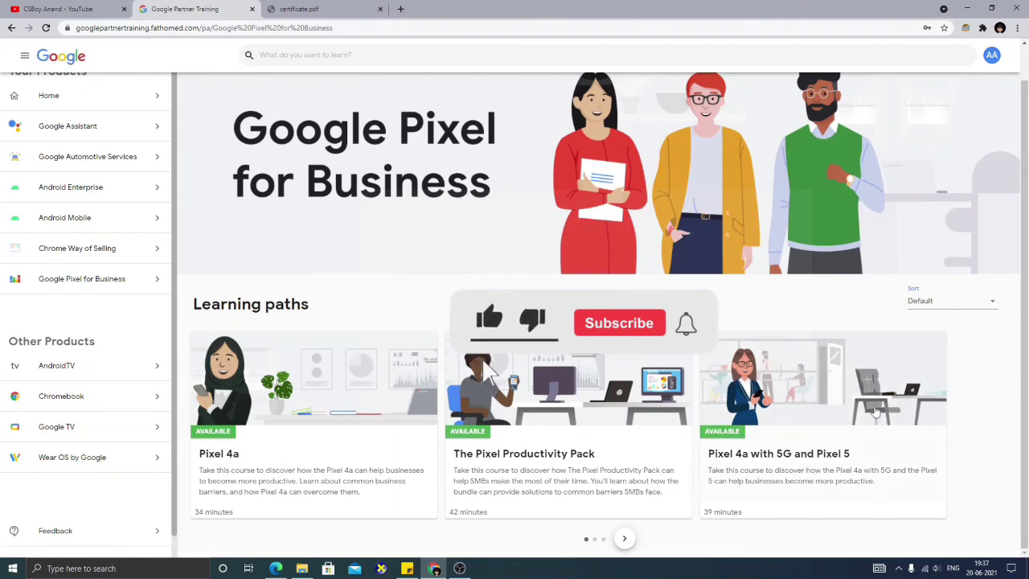